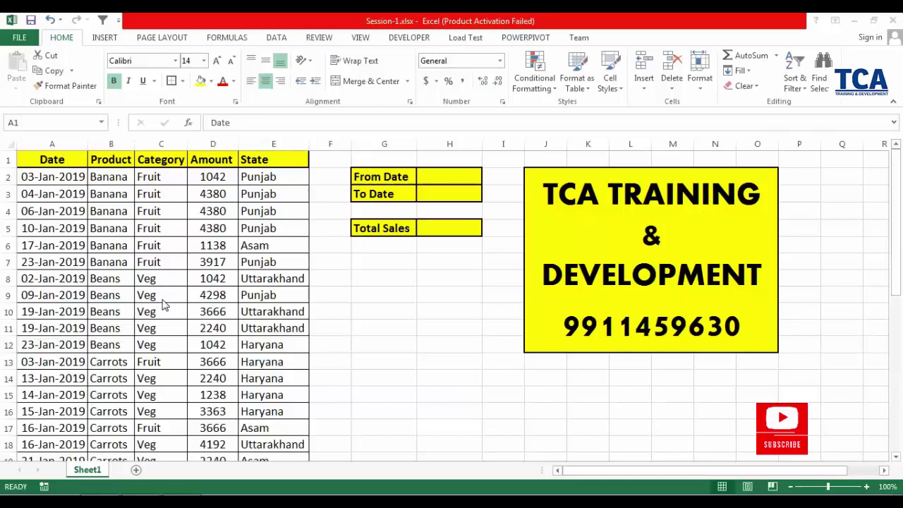
# - Review the sales table's header row, the Date, Product, Category, Amount and State columns, and the input cells
pyautogui.click(65, 160)
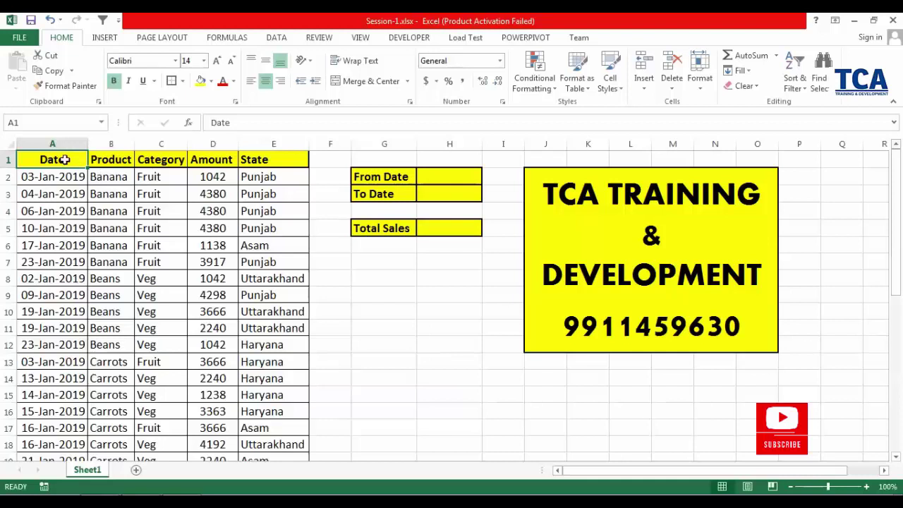
pyautogui.moveTo(65, 161); pyautogui.dragTo(256, 161)
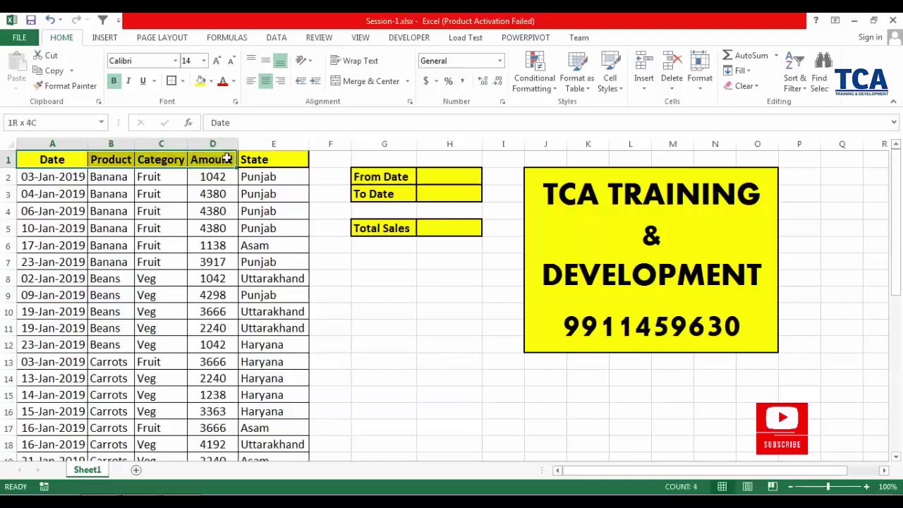
pyautogui.click(381, 178)
pyautogui.click(432, 176)
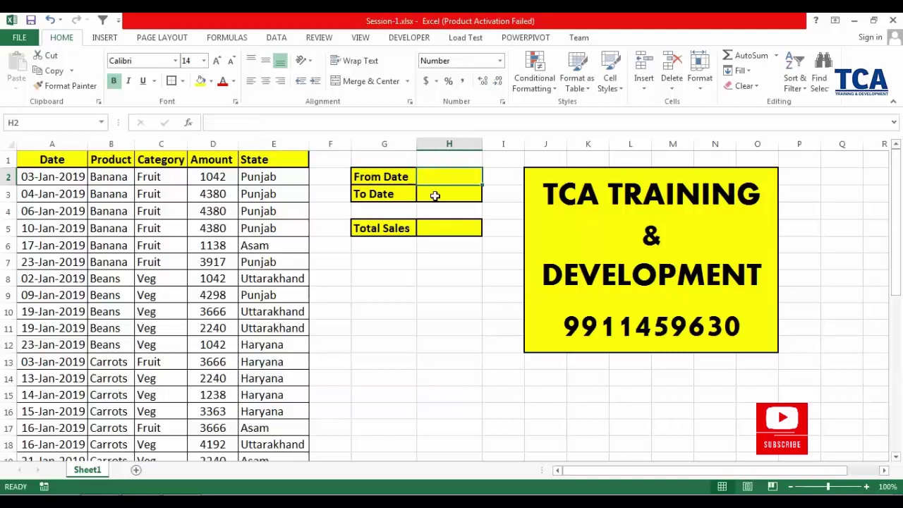
pyautogui.click(436, 195)
pyautogui.click(435, 229)
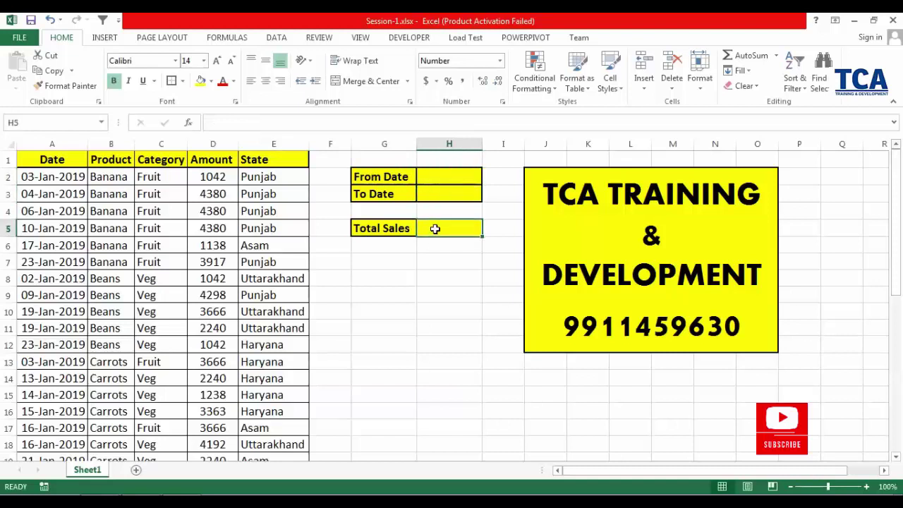
pyautogui.moveTo(44, 162)
pyautogui.mouseDown()
pyautogui.moveTo(55, 240)
pyautogui.moveTo(28, 300)
pyautogui.mouseUp()
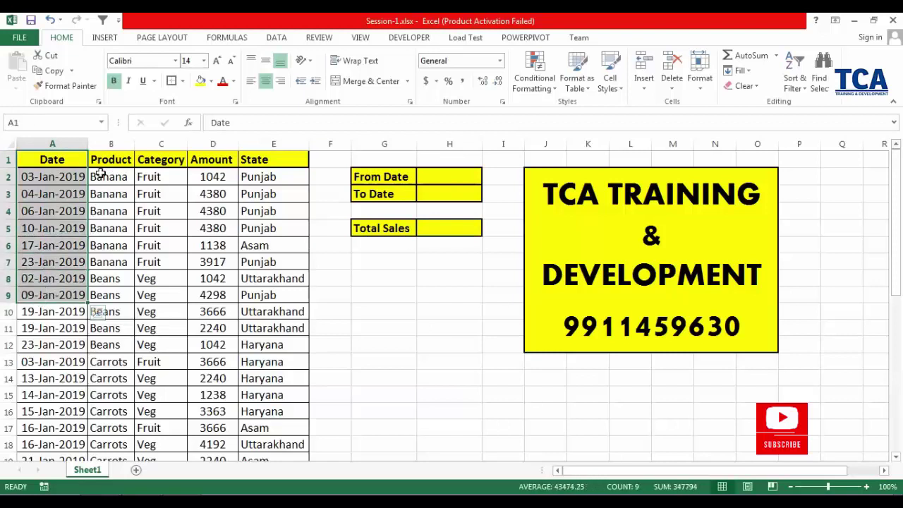
pyautogui.moveTo(101, 176); pyautogui.dragTo(105, 262)
pyautogui.moveTo(151, 161); pyautogui.dragTo(152, 261)
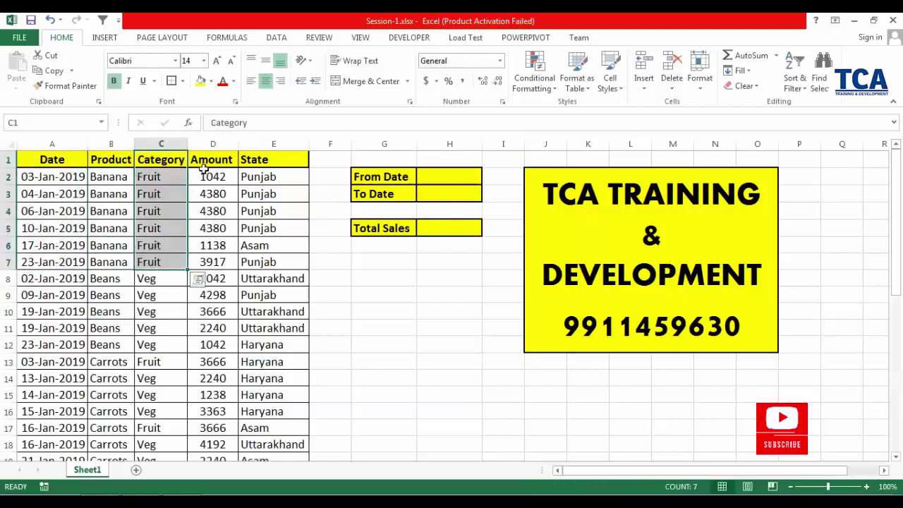
pyautogui.moveTo(209, 163); pyautogui.dragTo(214, 260)
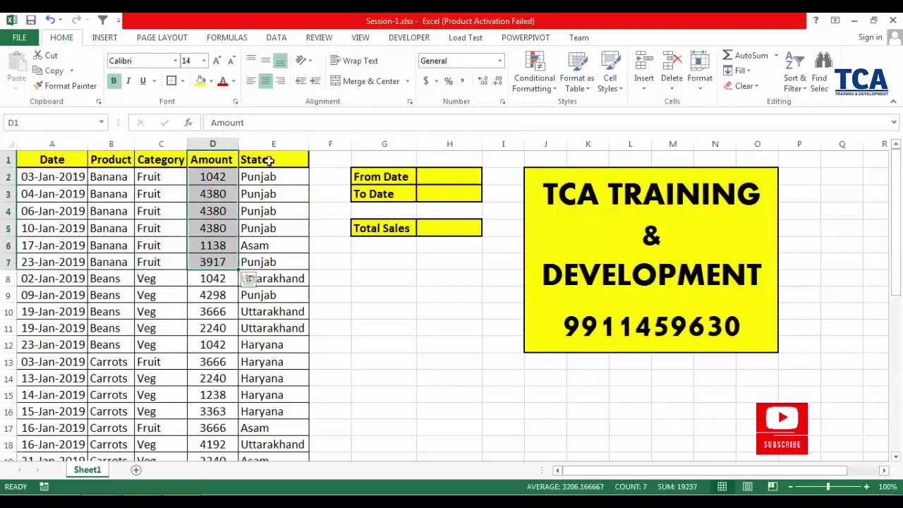
pyautogui.moveTo(264, 161); pyautogui.dragTo(282, 296)
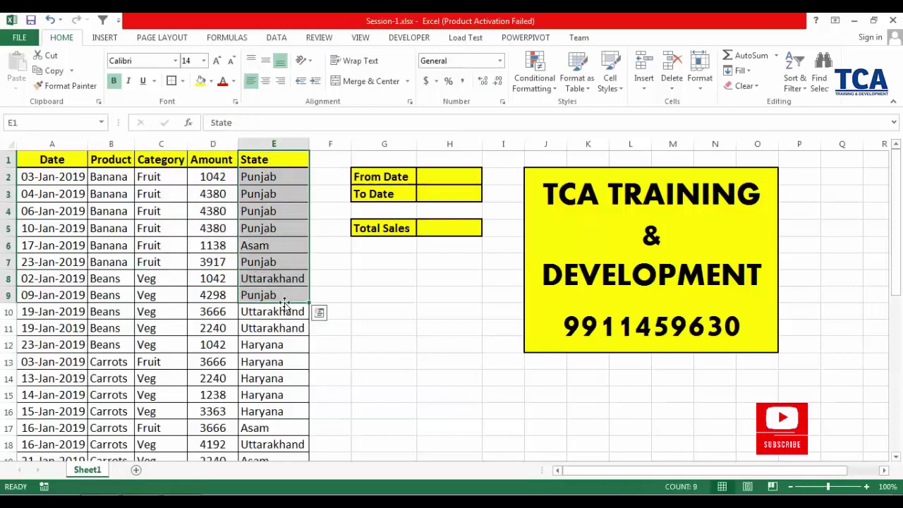
# - Check the From Date, To Date and Total Sales cells against the first dates in column A
pyautogui.click(49, 179)
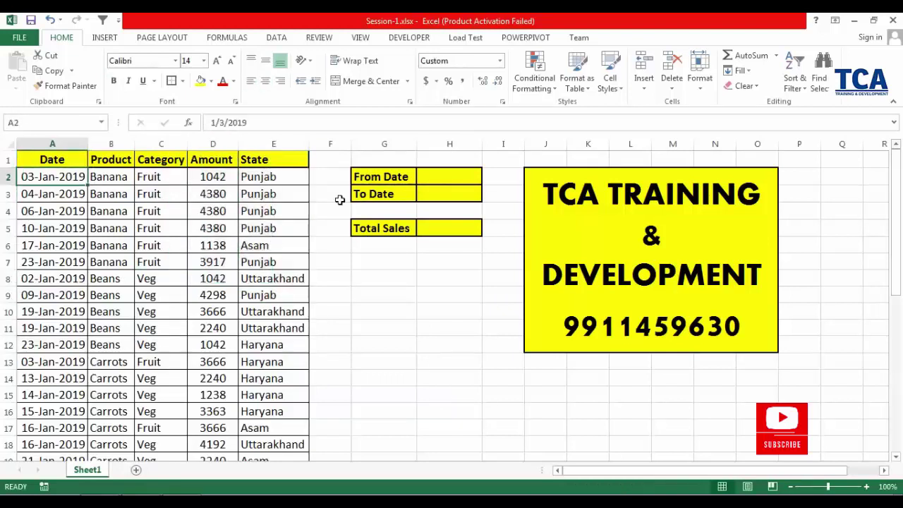
pyautogui.click(450, 179)
pyautogui.click(447, 193)
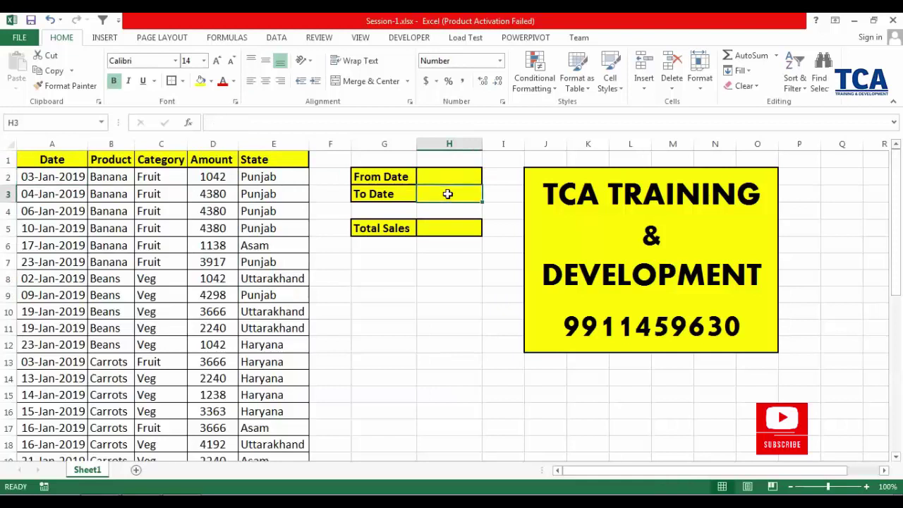
pyautogui.click(457, 230)
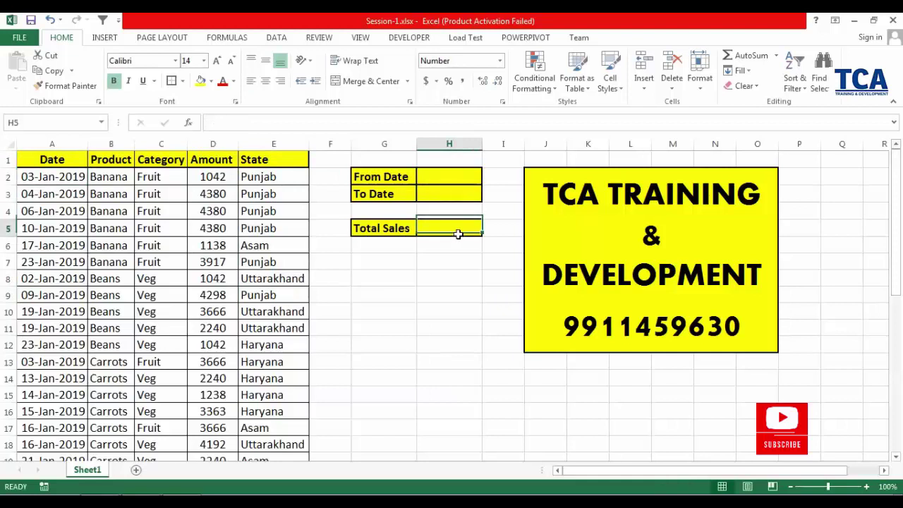
pyautogui.click(451, 177)
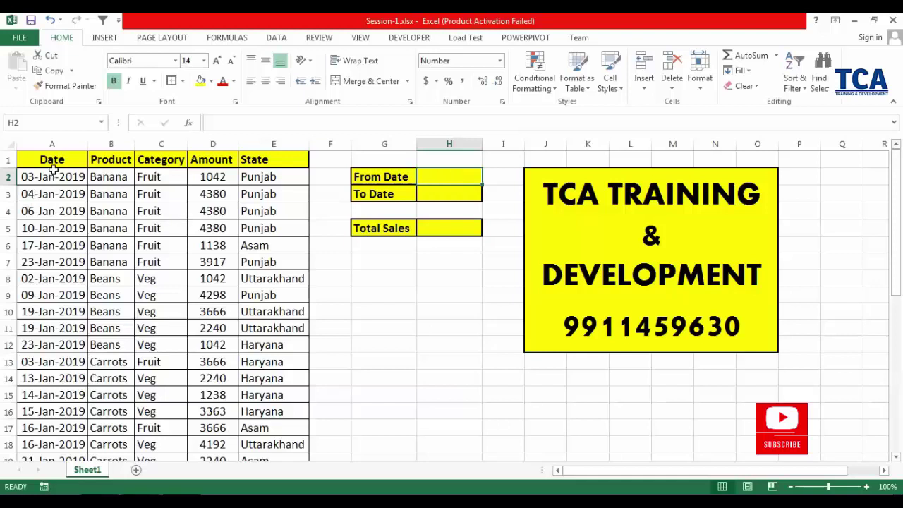
pyautogui.moveTo(48, 161); pyautogui.dragTo(51, 244)
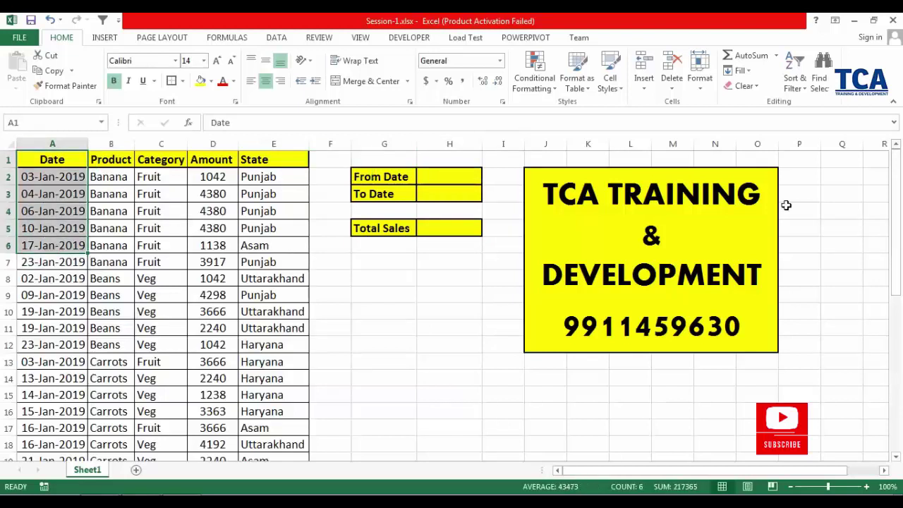
# - Advanced-filter column A's unique records into a copy starting at cell Q2
pyautogui.click(832, 178)
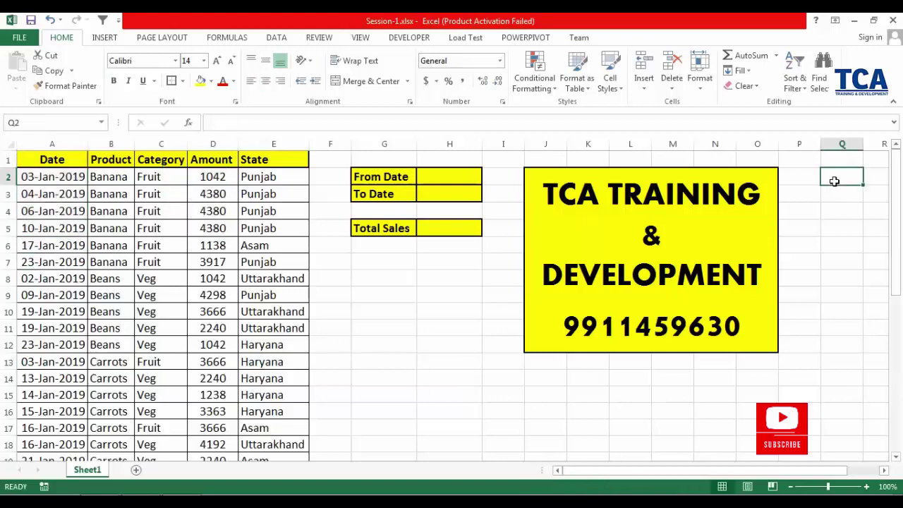
pyautogui.click(282, 39)
pyautogui.click(387, 86)
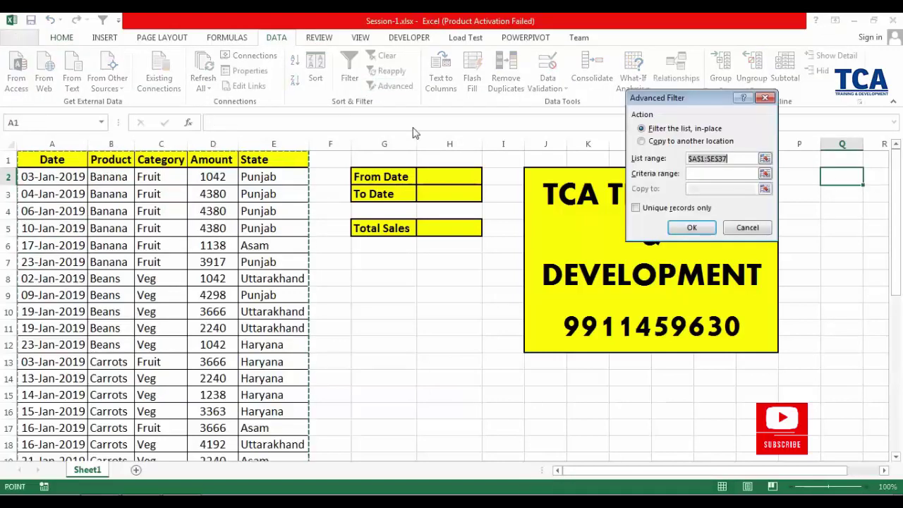
pyautogui.click(641, 141)
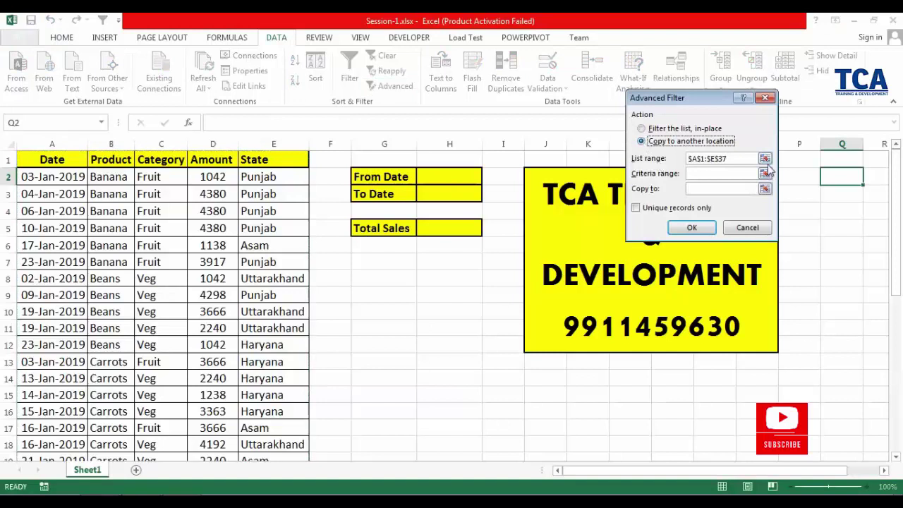
pyautogui.click(764, 159)
pyautogui.click(43, 145)
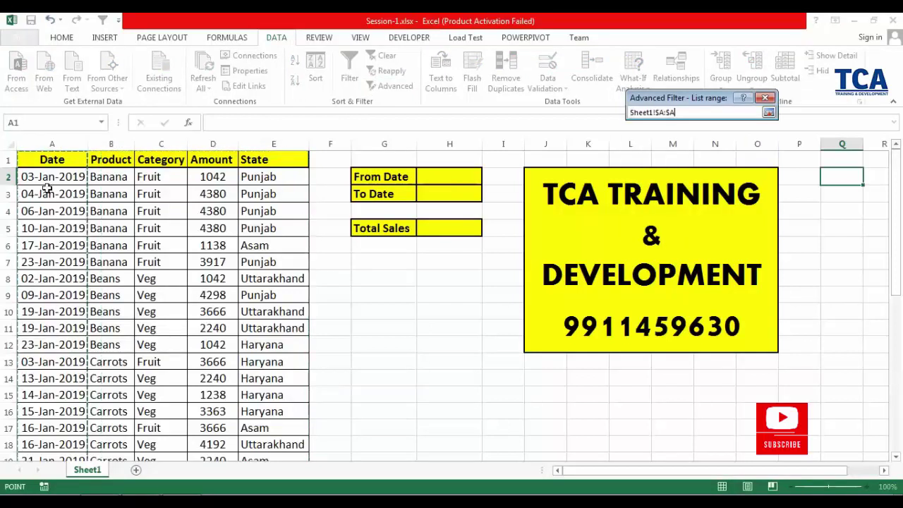
pyautogui.click(768, 112)
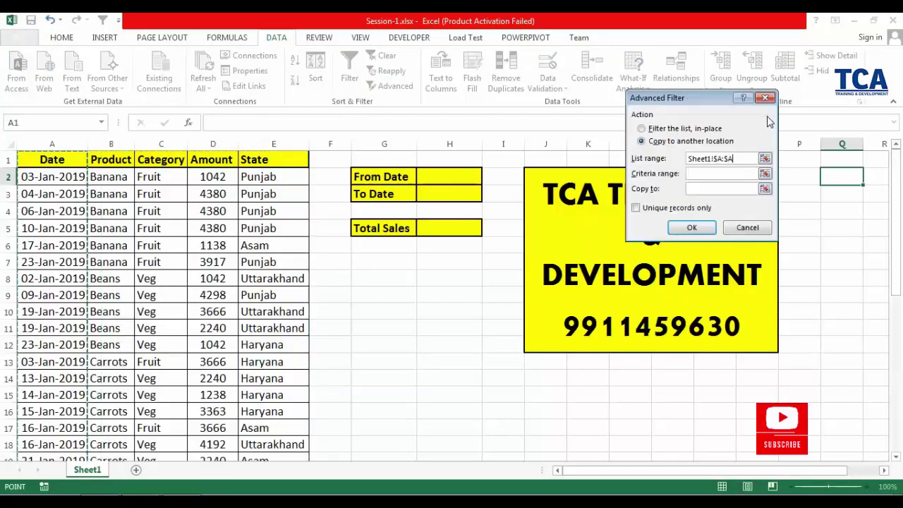
pyautogui.click(764, 188)
pyautogui.click(843, 178)
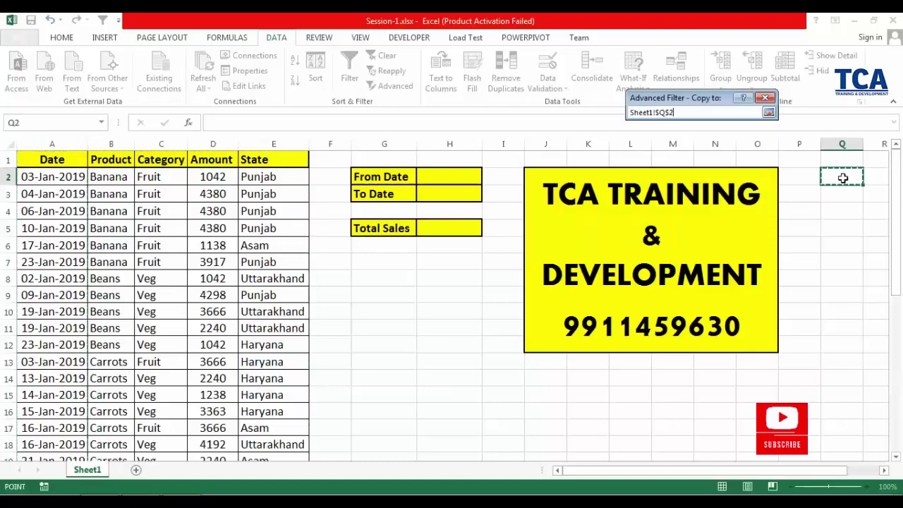
pyautogui.click(768, 113)
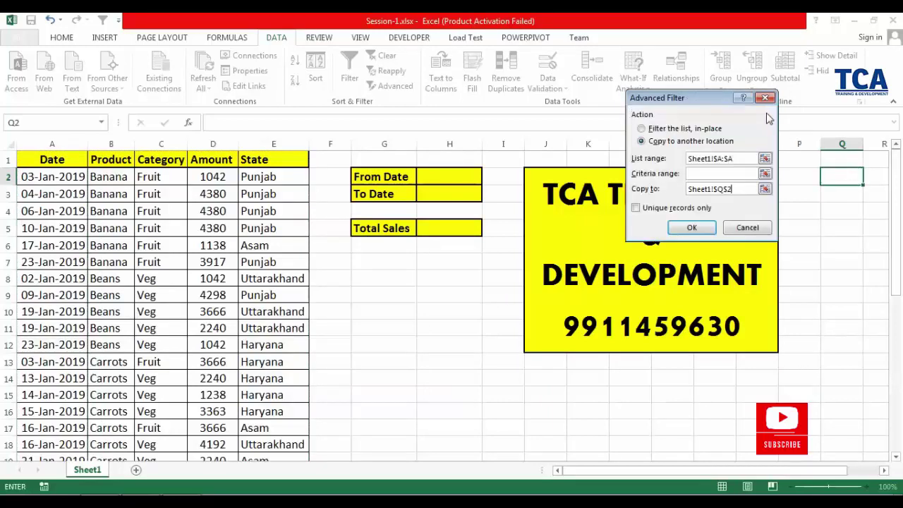
pyautogui.click(636, 209)
pyautogui.click(691, 228)
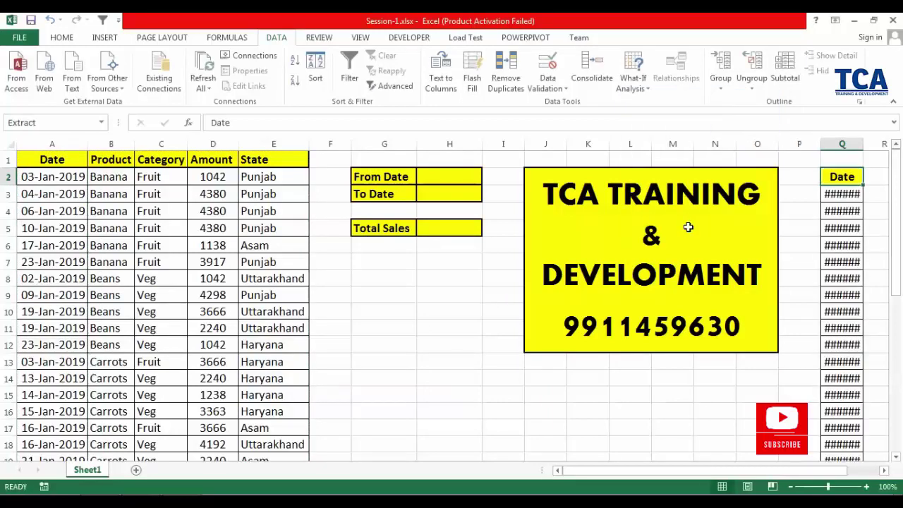
# - Autofit column Q so the extracted dates show in full
pyautogui.doubleClick(862, 144)
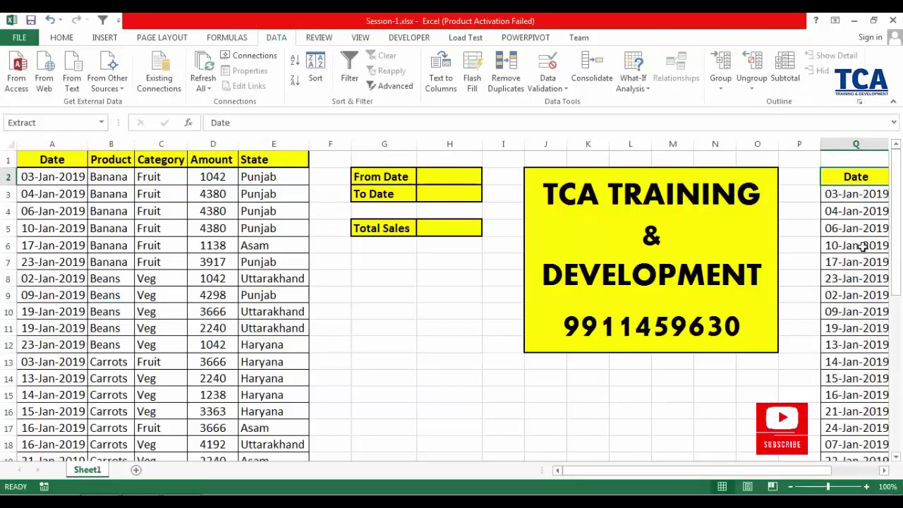
pyautogui.scroll(-4, 864, 261)
pyautogui.scroll(4, 863, 261)
# - Give H2 a data validation drop-down list sourced from the extracted dates in column Q
pyautogui.click(453, 178)
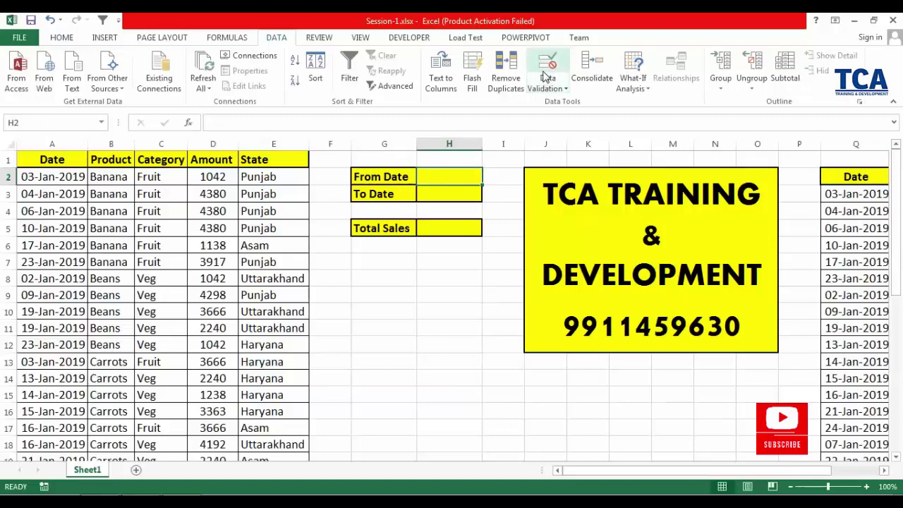
pyautogui.click(547, 73)
pyautogui.click(684, 134)
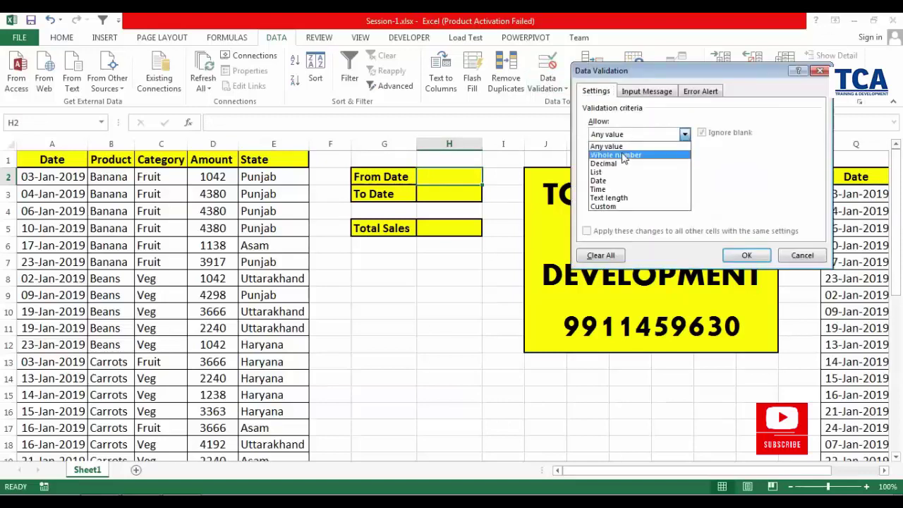
pyautogui.click(603, 176)
pyautogui.click(761, 189)
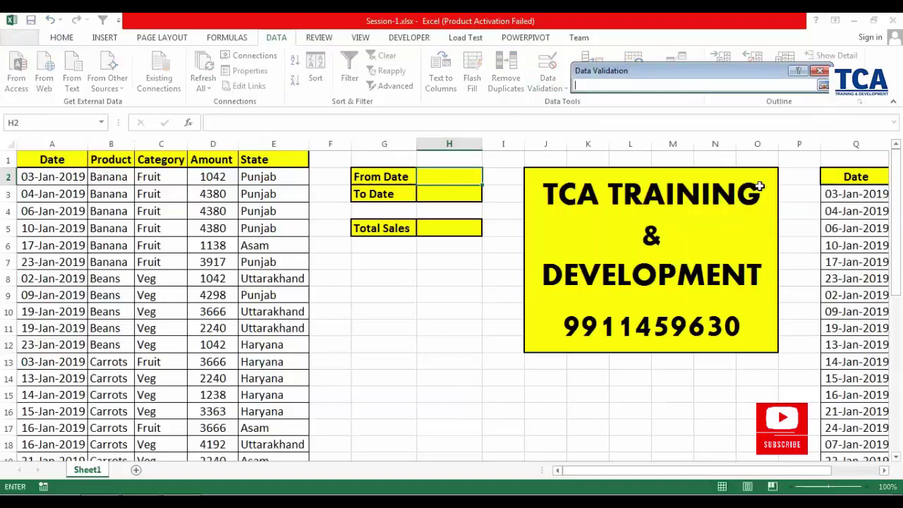
pyautogui.moveTo(829, 194)
pyautogui.mouseDown()
pyautogui.moveTo(835, 469)
pyautogui.moveTo(840, 425)
pyautogui.mouseUp()
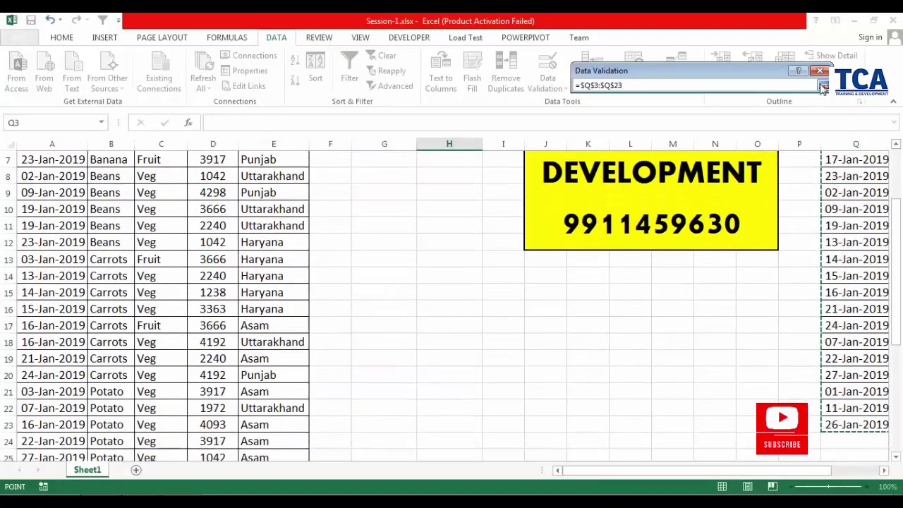
pyautogui.click(823, 86)
pyautogui.click(761, 252)
pyautogui.scroll(1, 524, 226)
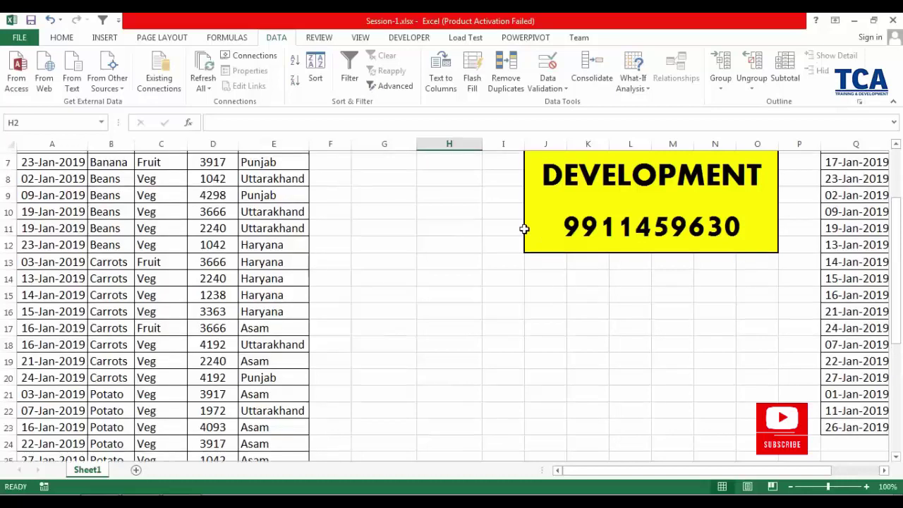
pyautogui.scroll(1, 524, 225)
# - Choose 04-Jan-2019 as the From Date and copy it into the To Date cell H3
pyautogui.click(488, 178)
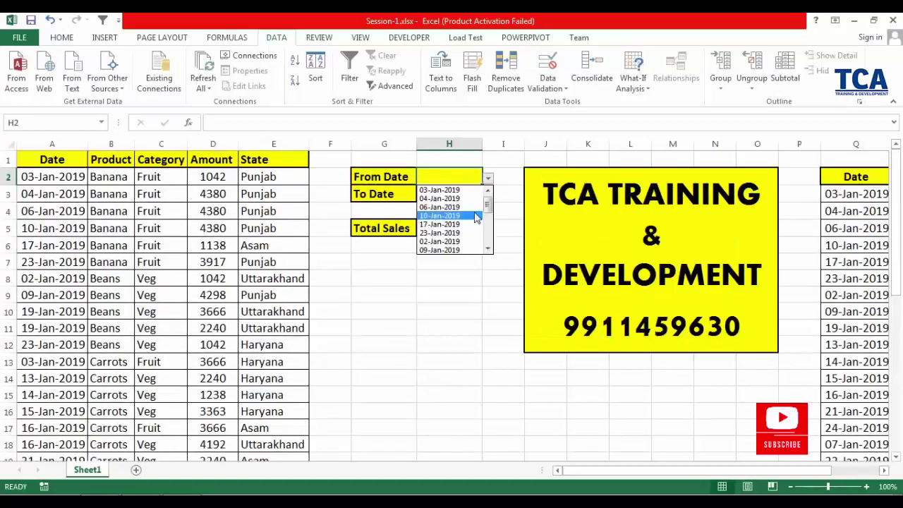
pyautogui.click(470, 199)
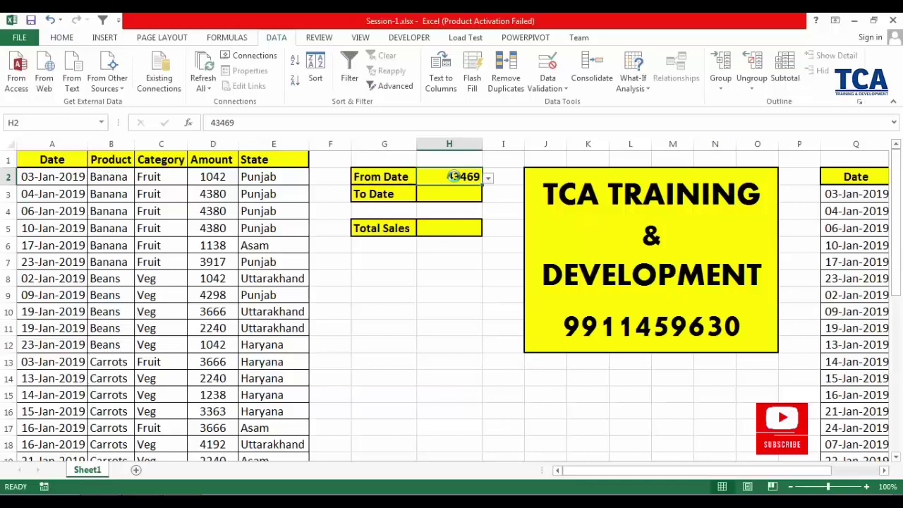
pyautogui.hotkey('ctrl', 'c')
pyautogui.click(455, 194)
pyautogui.hotkey('ctrl', 'v')
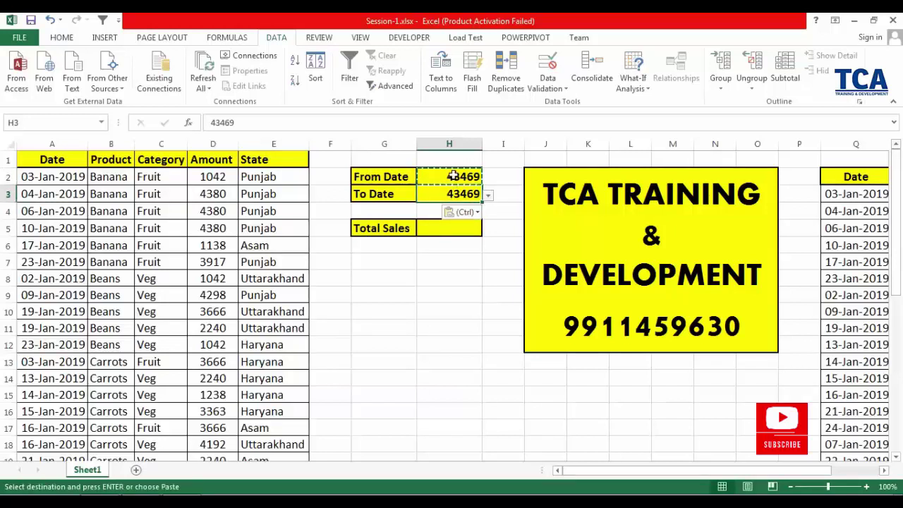
pyautogui.moveTo(453, 176); pyautogui.dragTo(455, 191)
# - Apply the custom number format DD-MMM-YYYY to the From Date and To Date cells
pyautogui.rightClick(455, 192)
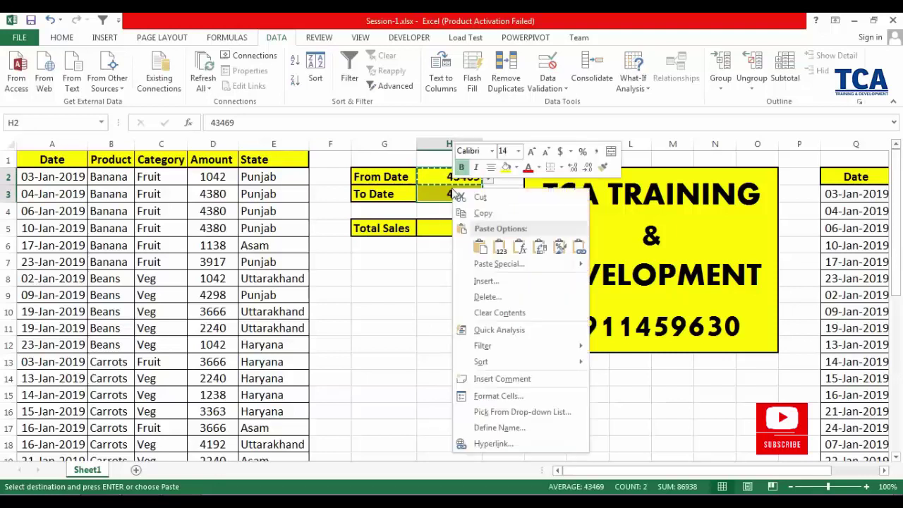
pyautogui.click(504, 397)
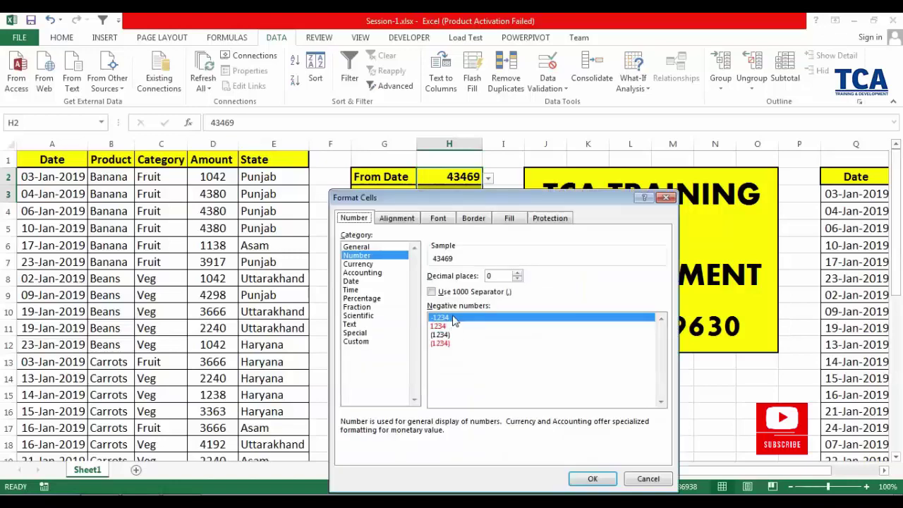
pyautogui.click(364, 342)
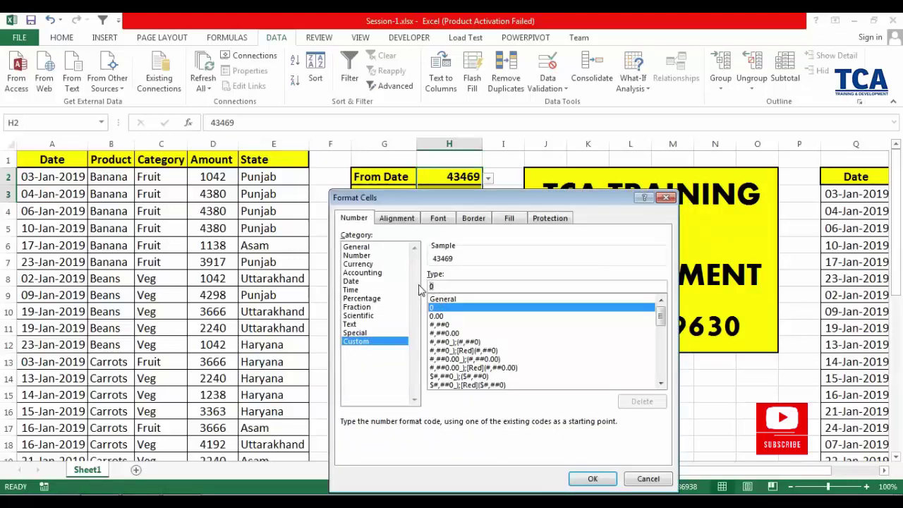
pyautogui.write('DD-MMM-YYYY')
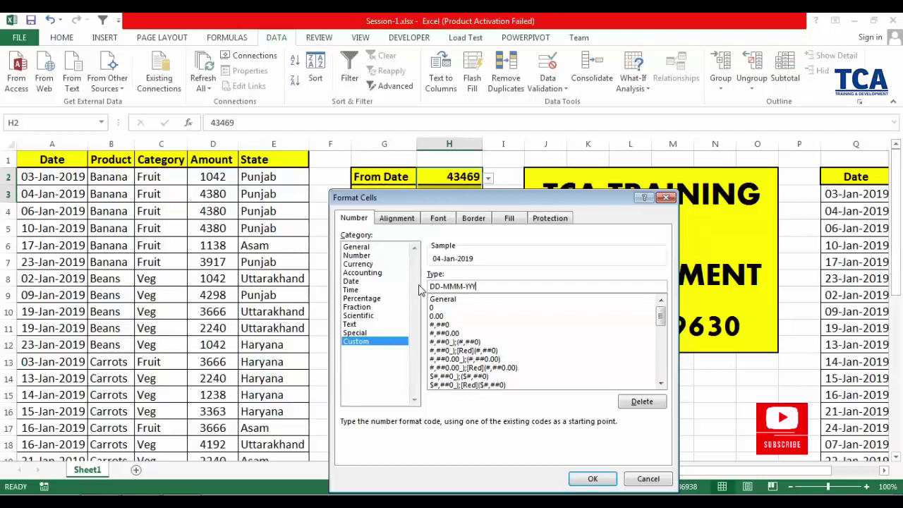
pyautogui.click(593, 479)
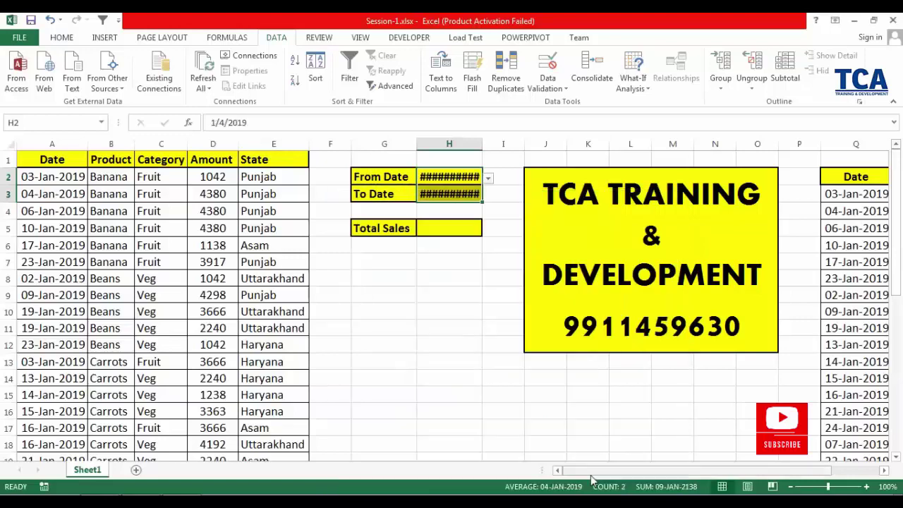
# - Widen column H so the formatted dates fit, and select the whole column
pyautogui.moveTo(482, 140); pyautogui.dragTo(491, 139)
pyautogui.click(476, 147)
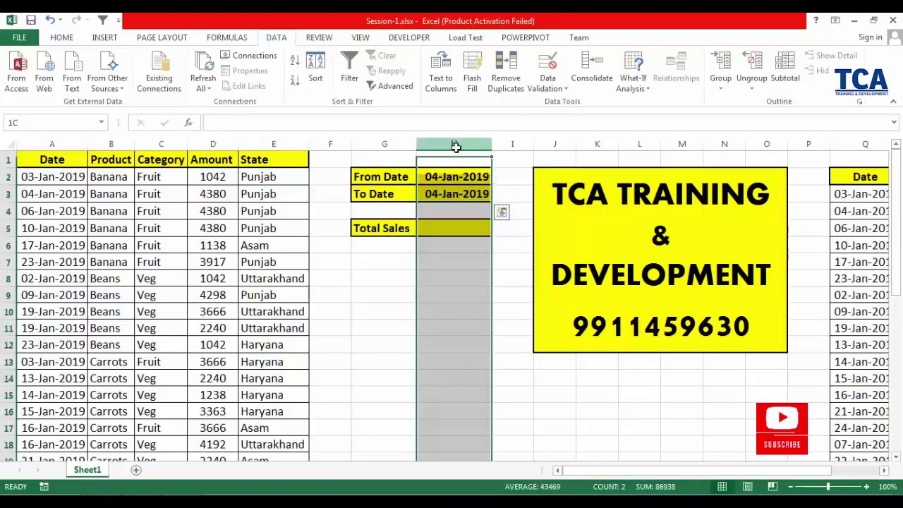
pyautogui.click(61, 38)
# - Centre column H and choose 03-Jan-2019 as the From Date from its drop-down
pyautogui.click(263, 81)
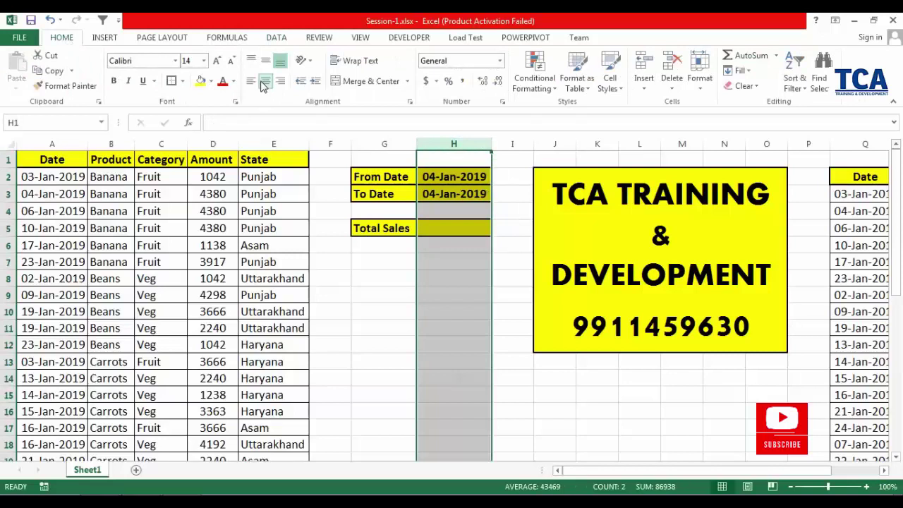
pyautogui.click(441, 177)
pyautogui.click(497, 177)
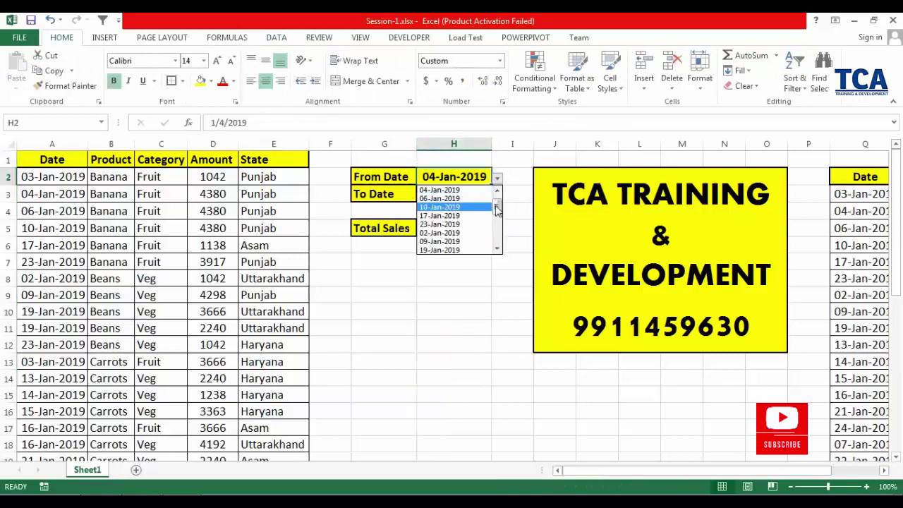
pyautogui.scroll(1, 498, 209)
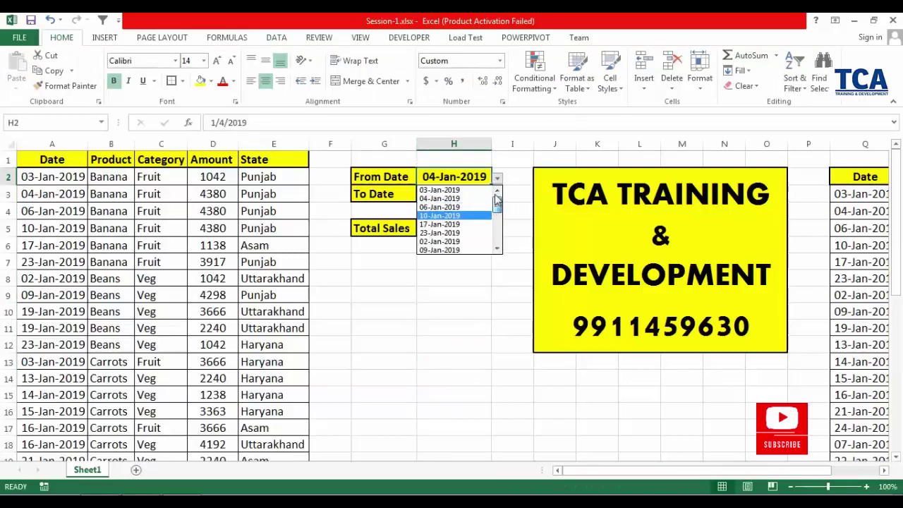
pyautogui.click(457, 192)
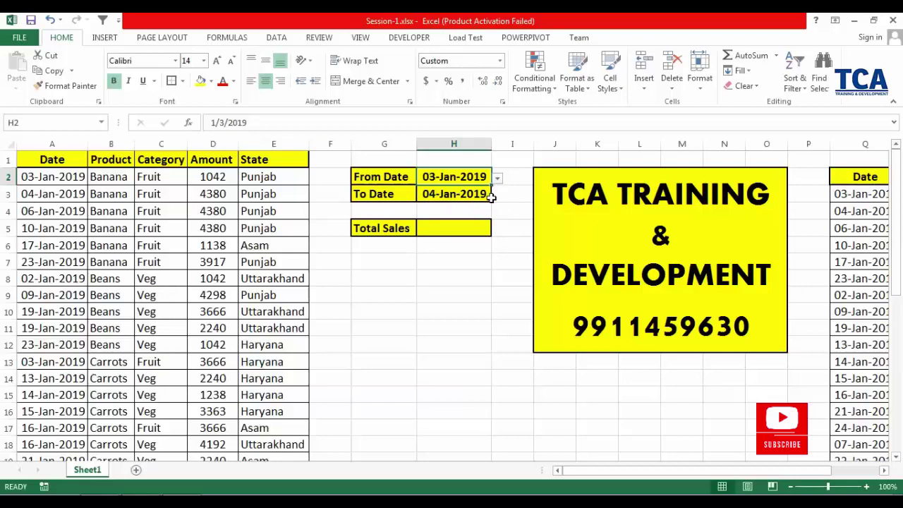
# - Choose 10-Jan-2019 as the To Date and select the Total Sales cell H5
pyautogui.click(486, 196)
pyautogui.click(498, 195)
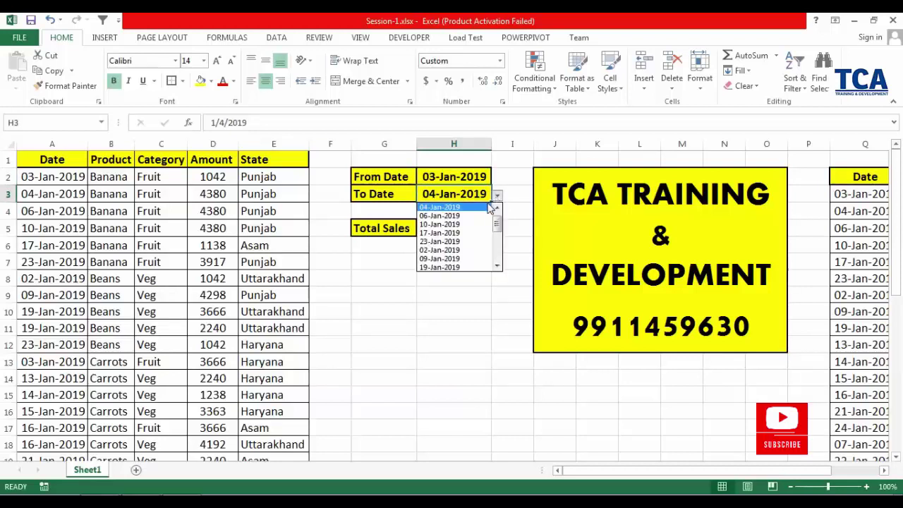
pyautogui.click(463, 225)
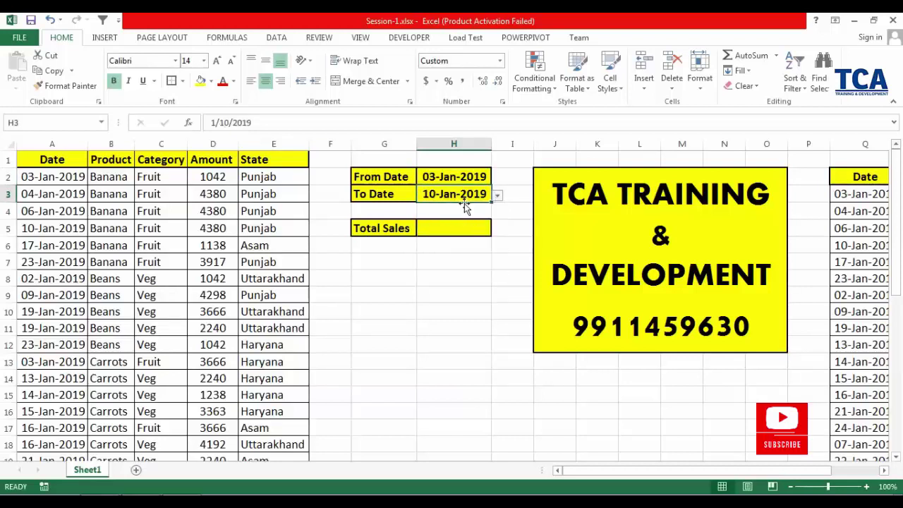
pyautogui.click(455, 227)
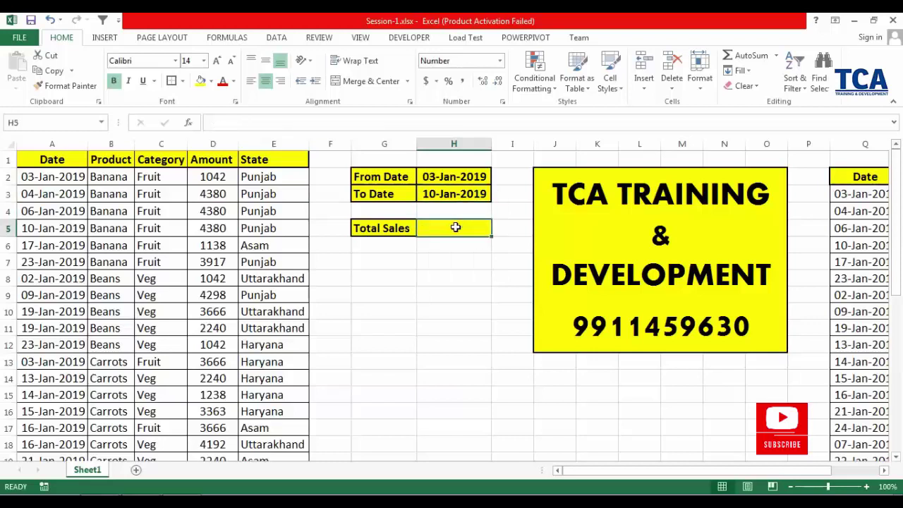
pyautogui.click(458, 177)
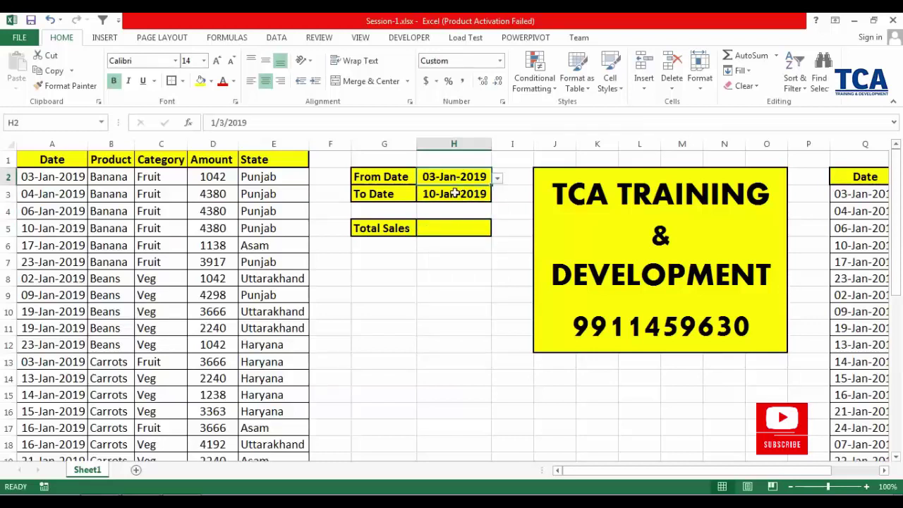
pyautogui.click(452, 197)
pyautogui.click(450, 226)
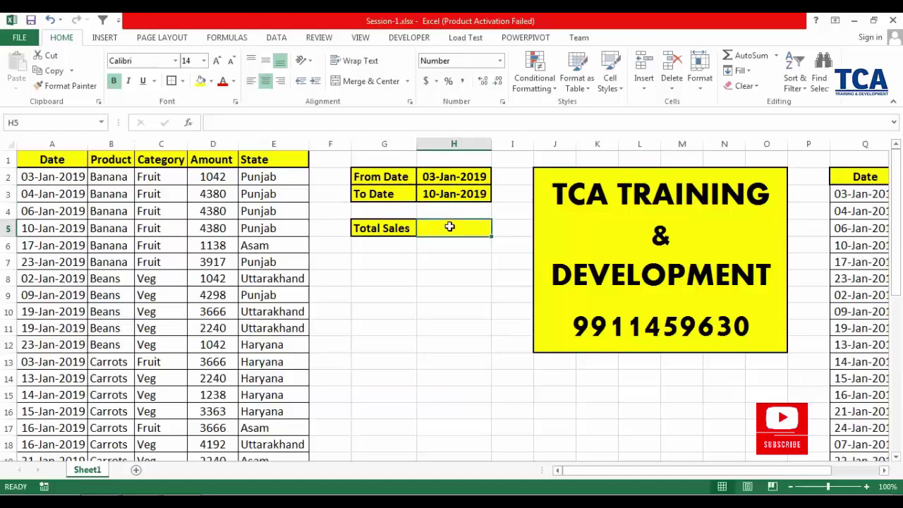
# - Start a SUMIFS in H5 summing column D where column A is >= the From Date H2
pyautogui.write('=SU')
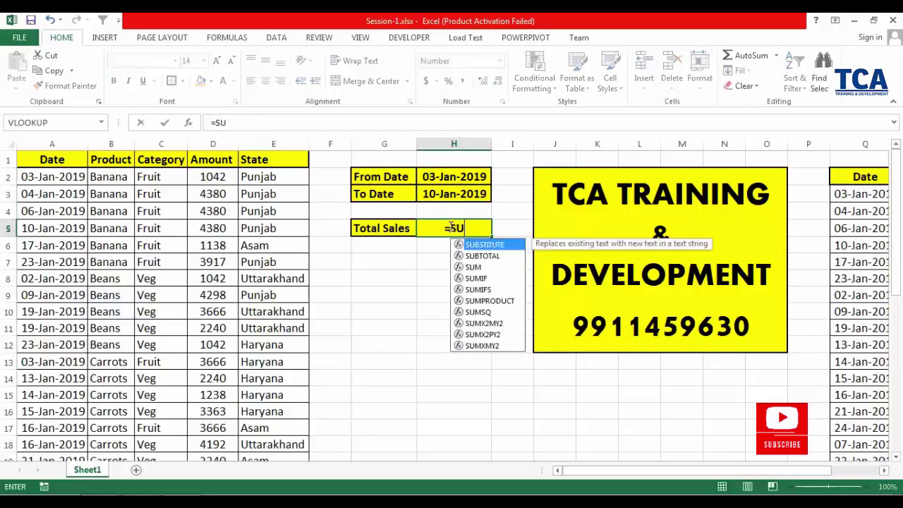
pyautogui.write('MIFS')
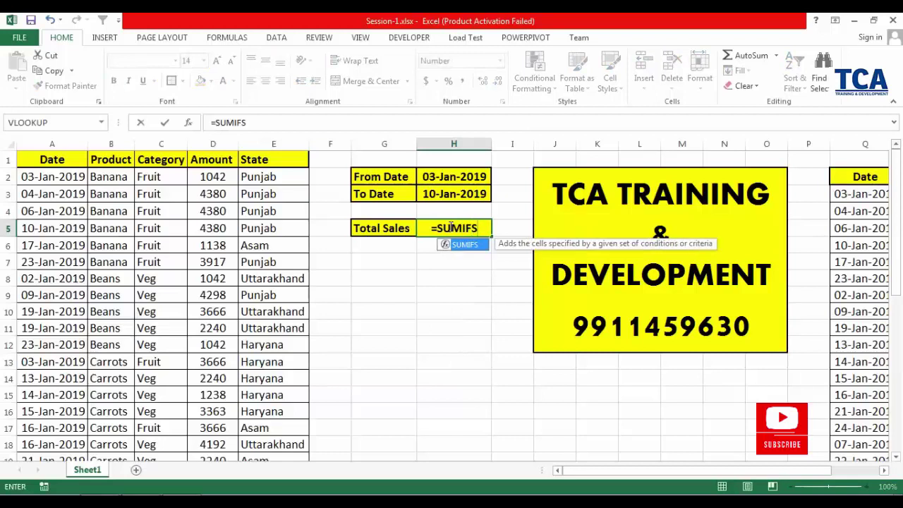
pyautogui.write('(')
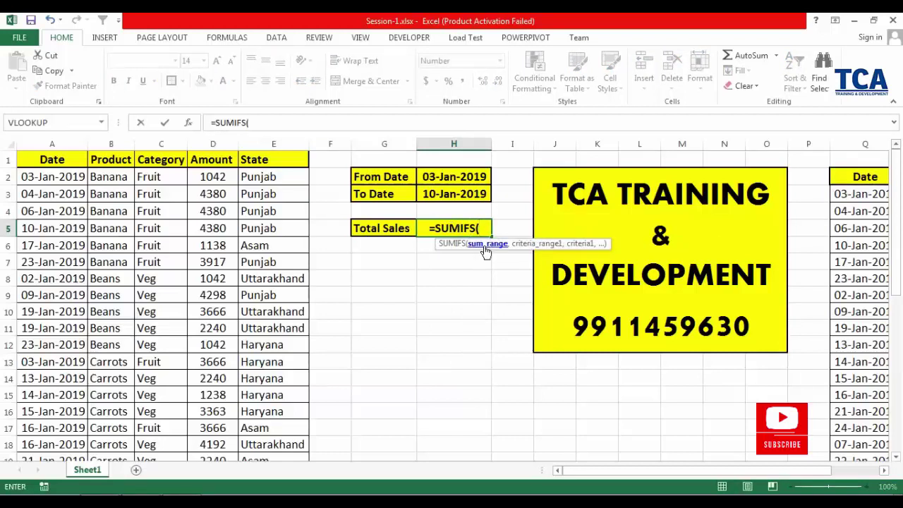
pyautogui.click(210, 144)
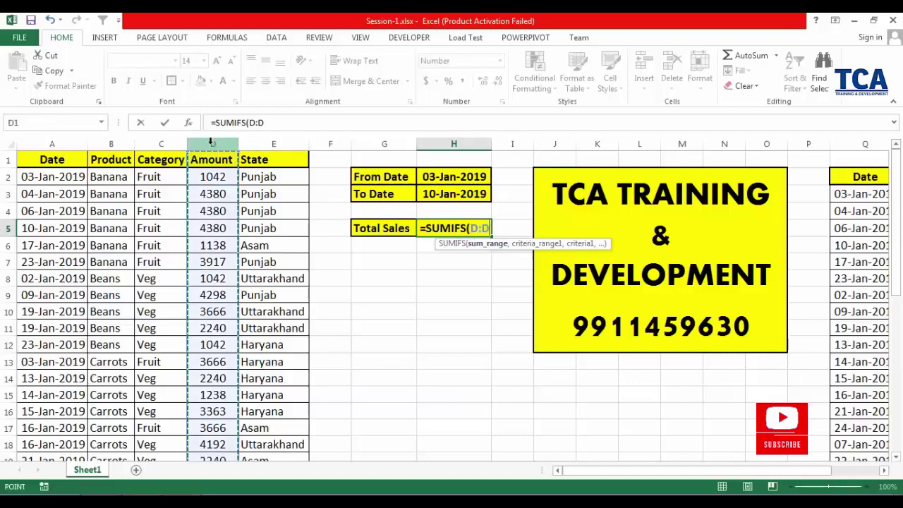
pyautogui.write(',')
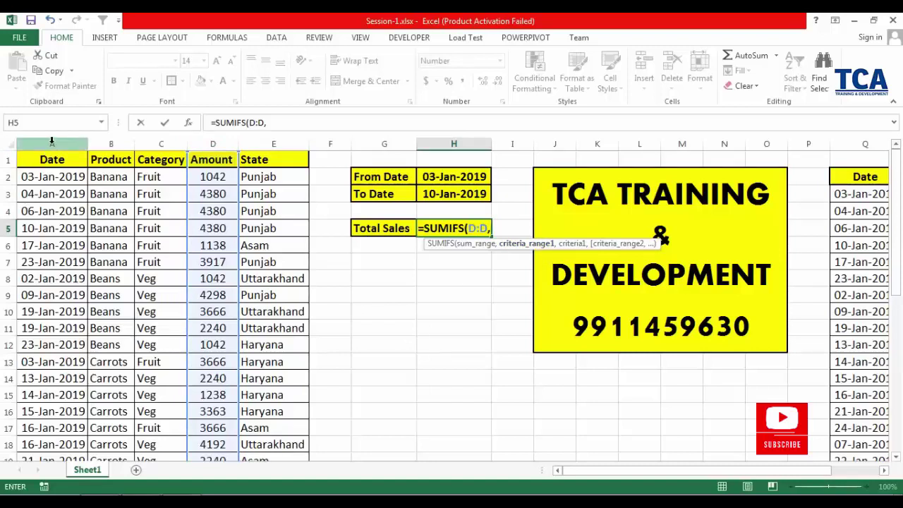
pyautogui.click(51, 141)
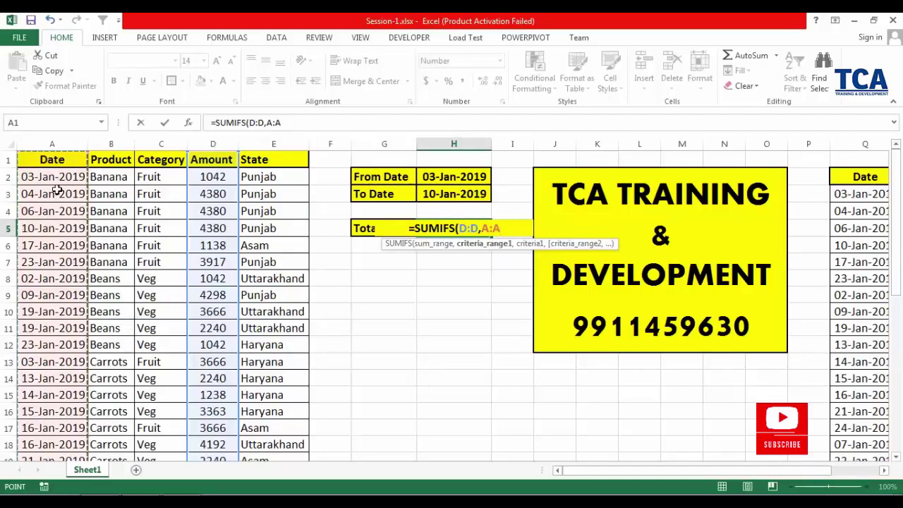
pyautogui.write(',')
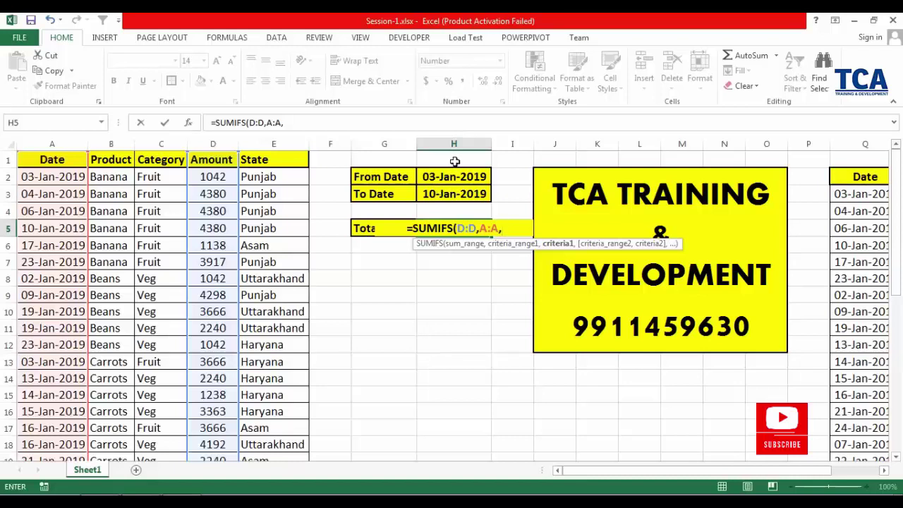
pyautogui.write('"')
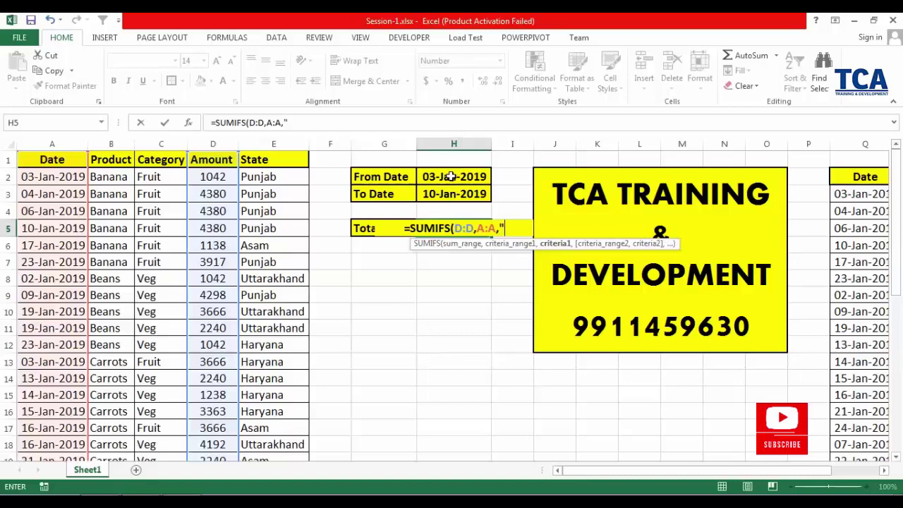
pyautogui.write('>=')
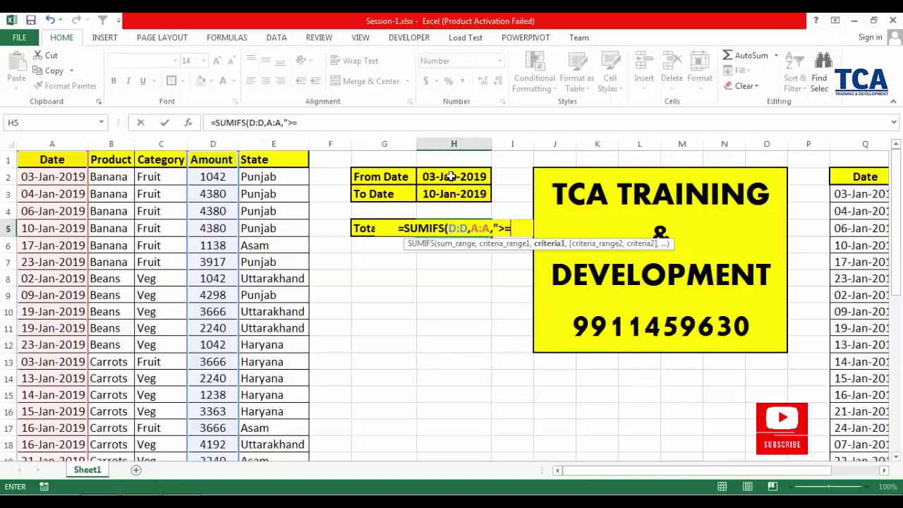
pyautogui.write('"')
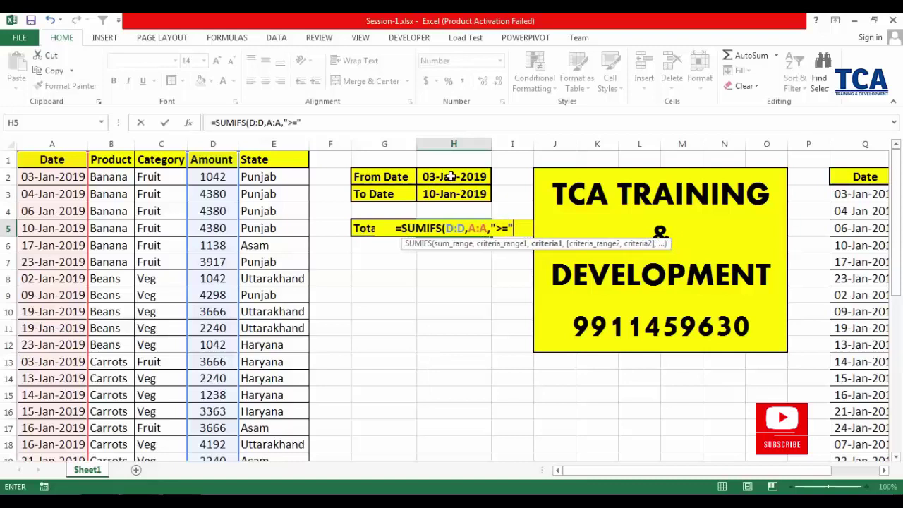
pyautogui.write('&')
pyautogui.click(451, 177)
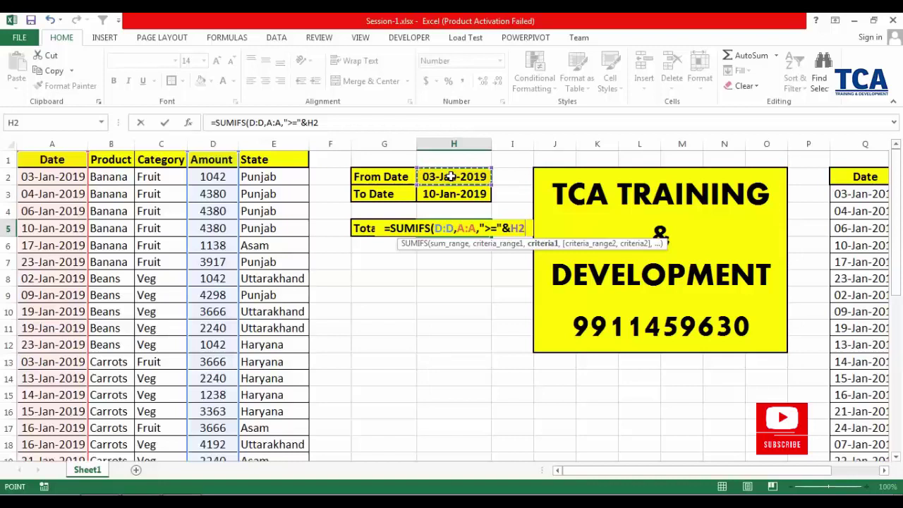
pyautogui.write(',')
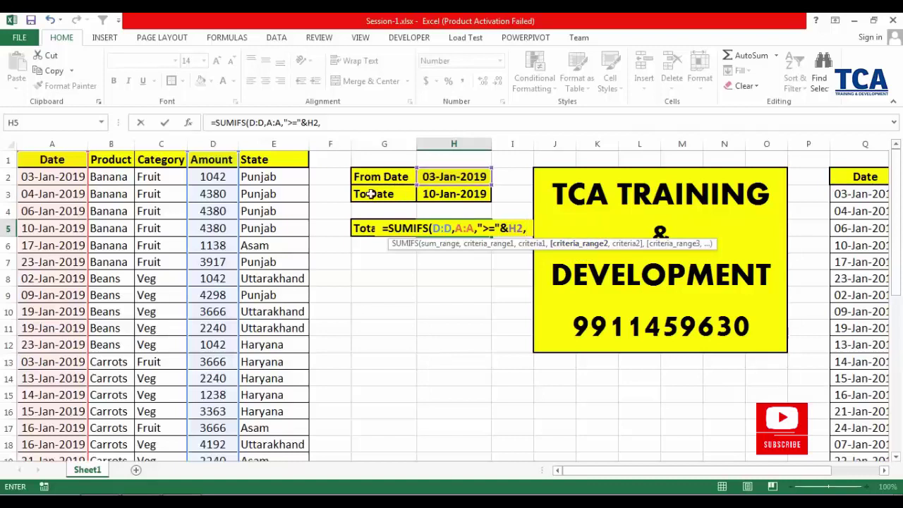
# - Add the column A <= H3 criterion and enter the formula, giving 35530
pyautogui.click(62, 143)
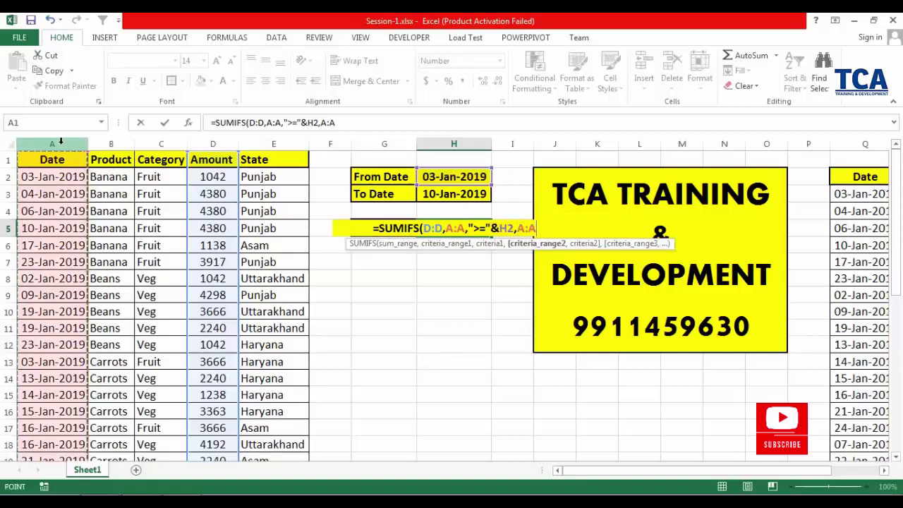
pyautogui.write(',')
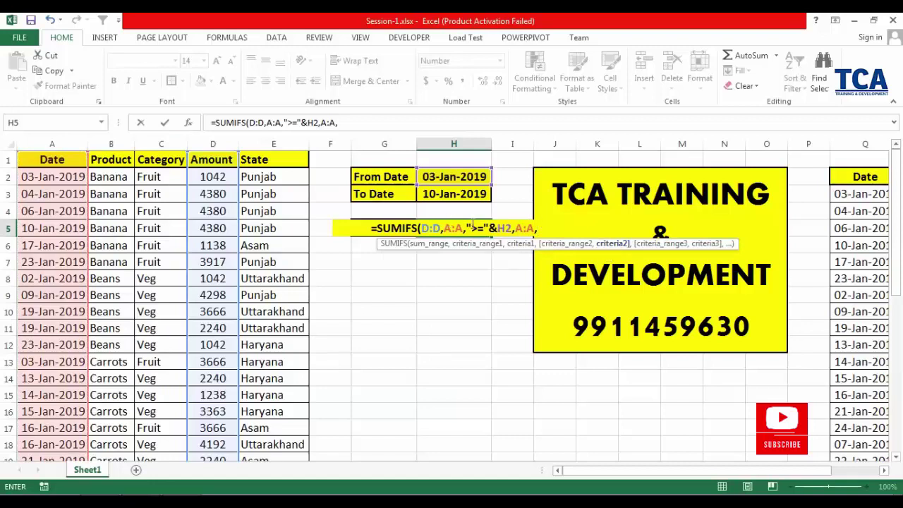
pyautogui.write('"')
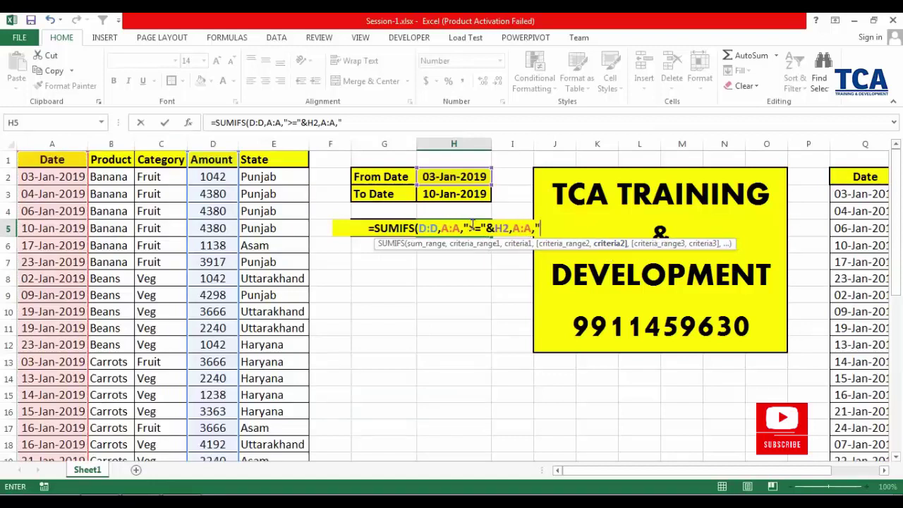
pyautogui.write('<=')
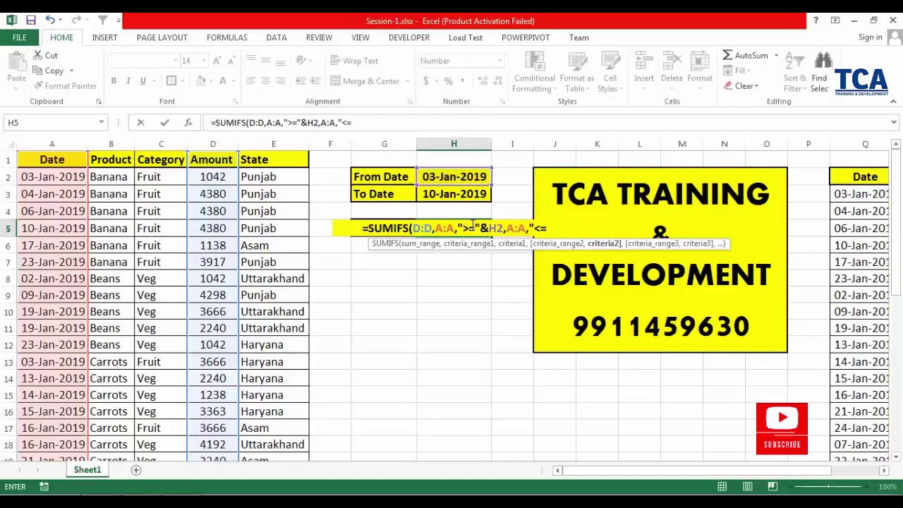
pyautogui.write('"&')
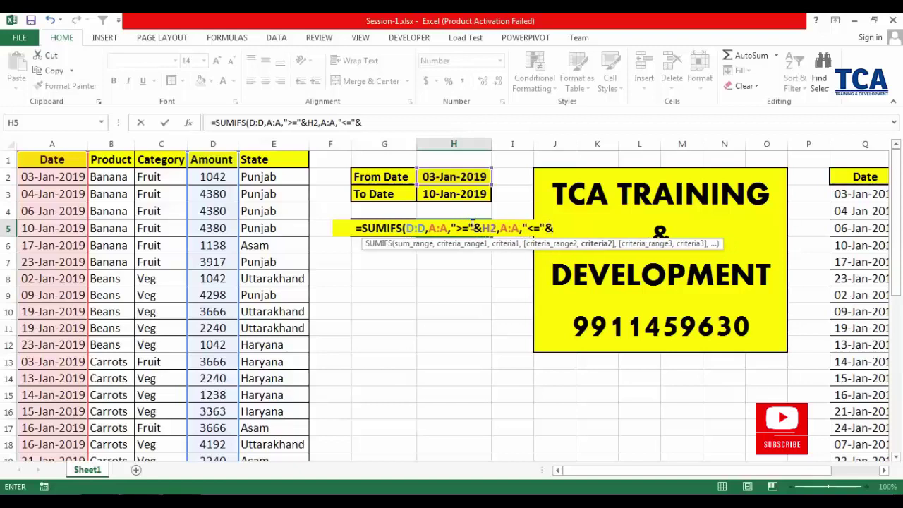
pyautogui.click(471, 193)
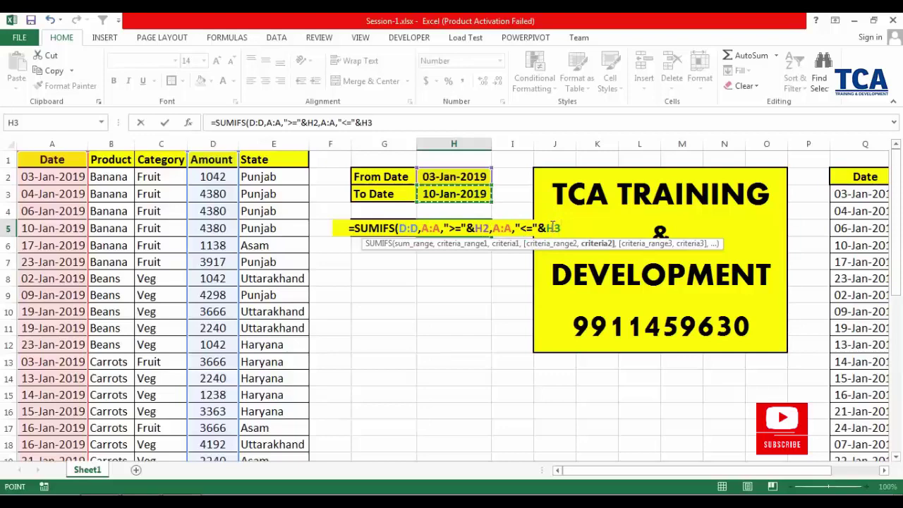
pyautogui.write(')')
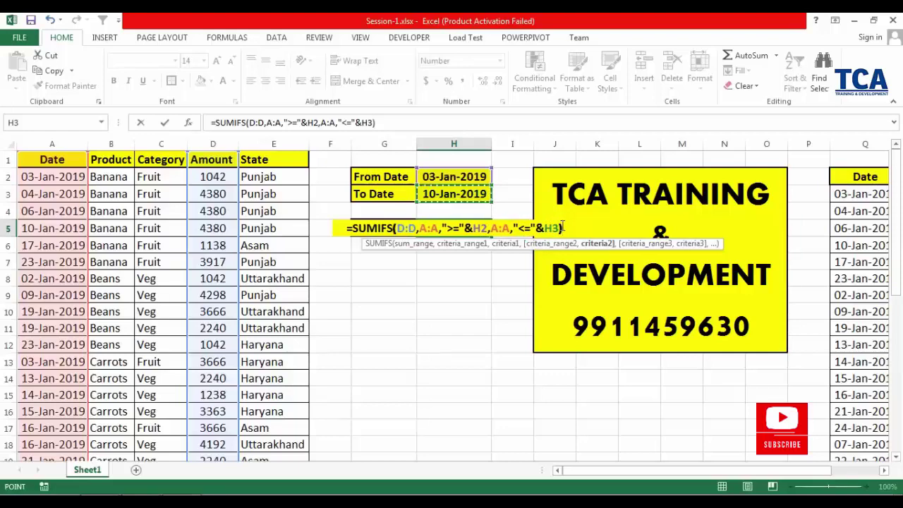
pyautogui.press('Return')
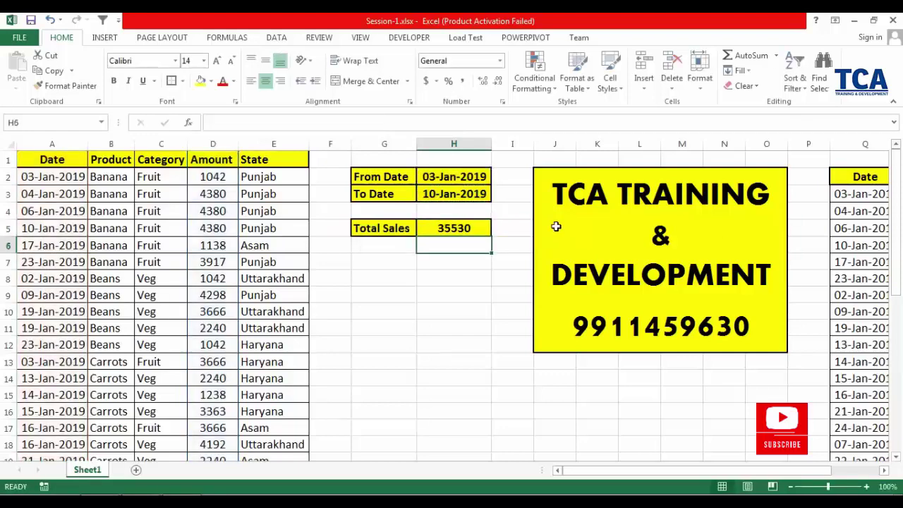
pyautogui.click(469, 228)
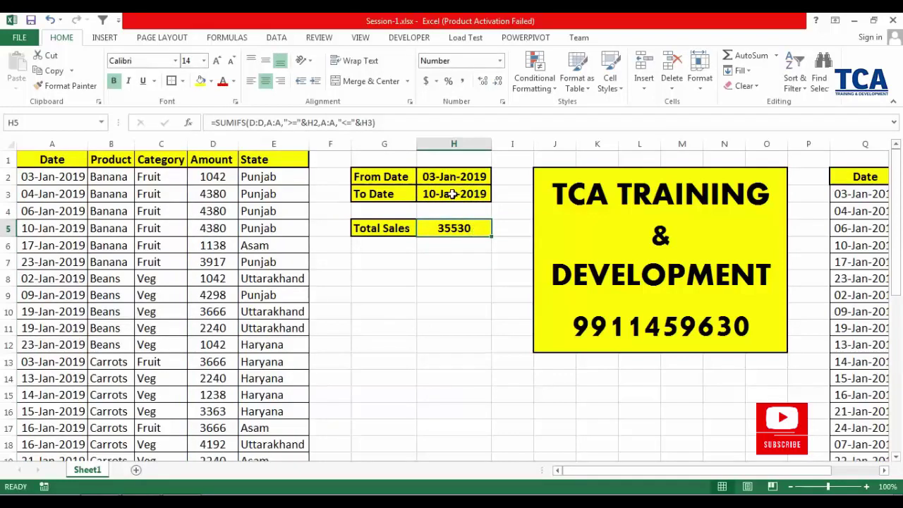
pyautogui.click(105, 159)
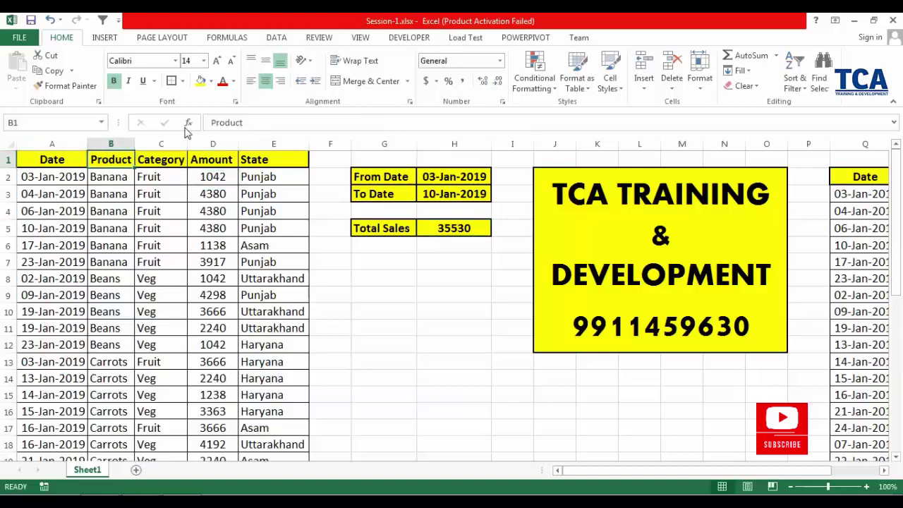
# - Turn on table filters and filter Date to 03, 04, 06, 07, 09 and 10 January
pyautogui.click(277, 38)
pyautogui.click(349, 76)
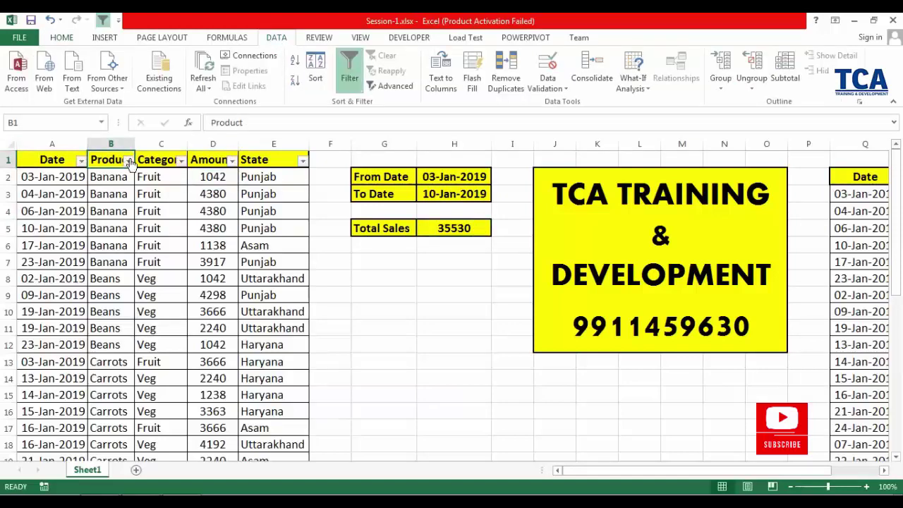
pyautogui.click(81, 161)
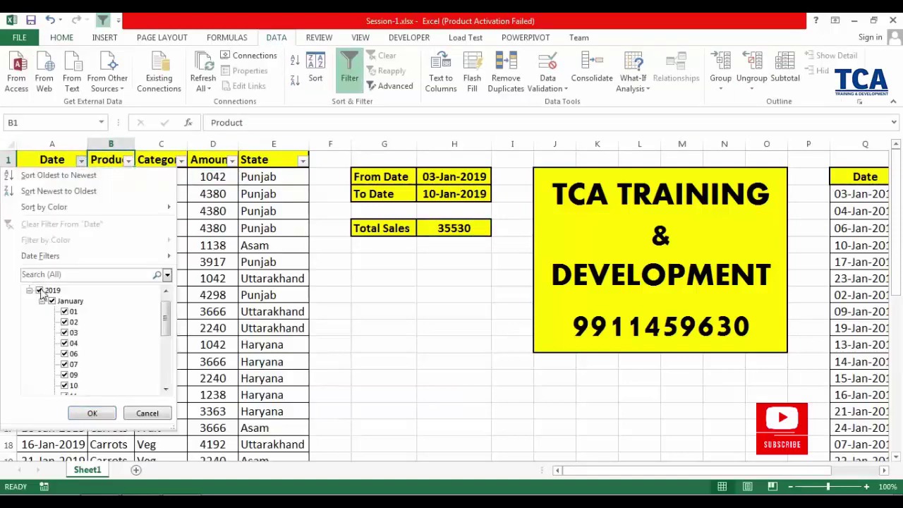
pyautogui.click(38, 290)
pyautogui.click(64, 311)
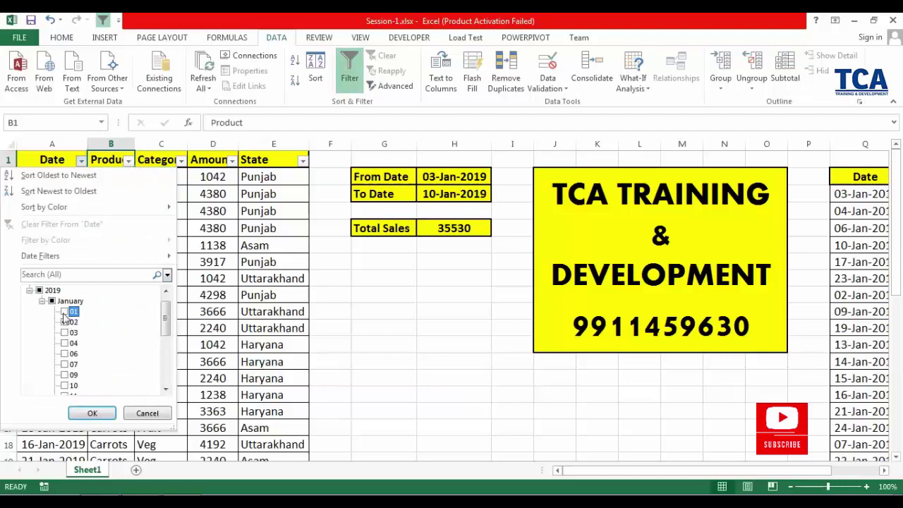
pyautogui.click(65, 311)
pyautogui.click(64, 332)
pyautogui.click(65, 343)
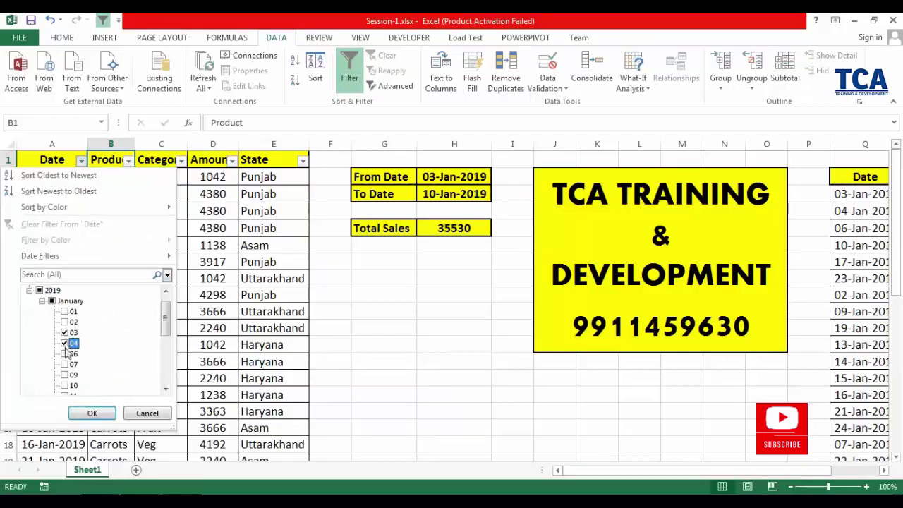
pyautogui.click(65, 354)
pyautogui.click(65, 364)
pyautogui.click(65, 375)
pyautogui.click(65, 385)
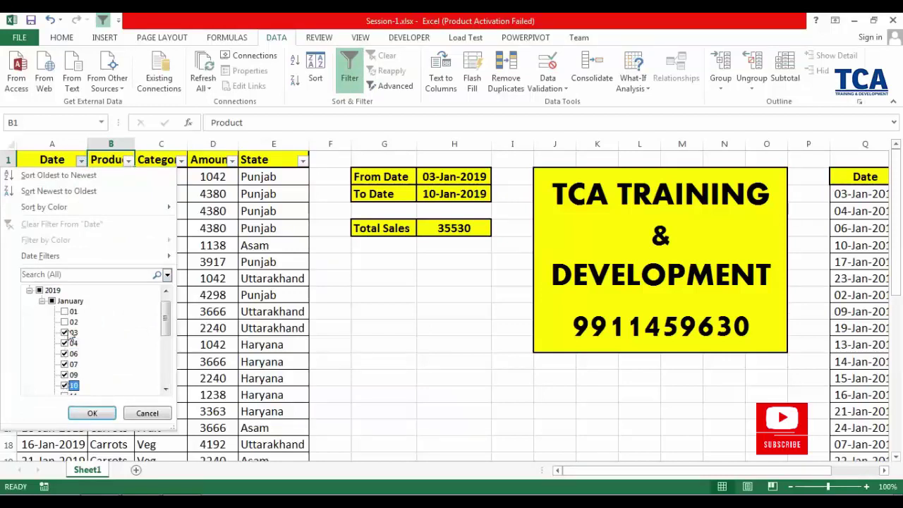
pyautogui.click(92, 413)
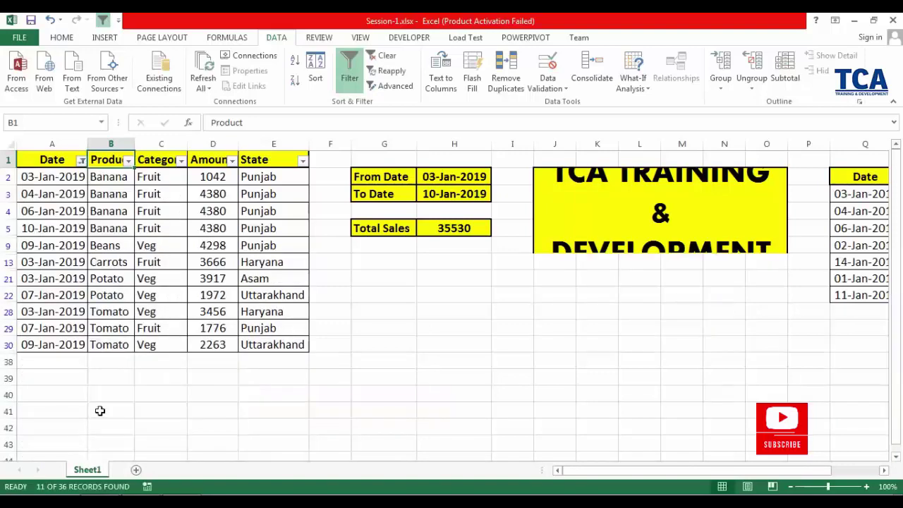
# - Confirm the visible amounts total 35530, then clear the Date filter
pyautogui.moveTo(214, 177); pyautogui.dragTo(210, 344)
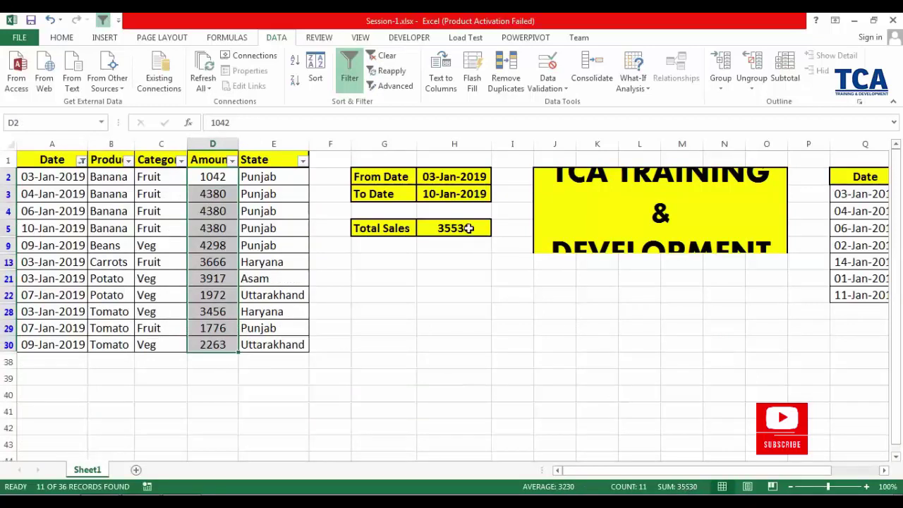
pyautogui.click(82, 161)
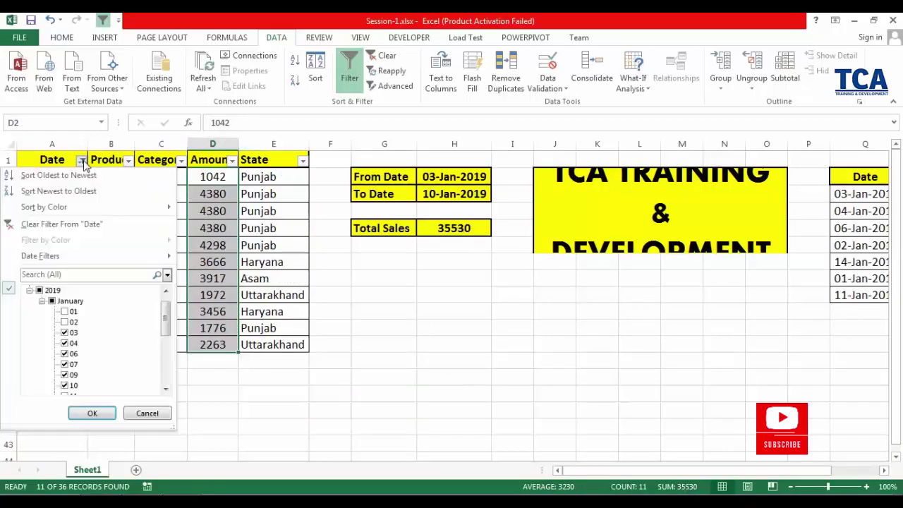
pyautogui.click(49, 225)
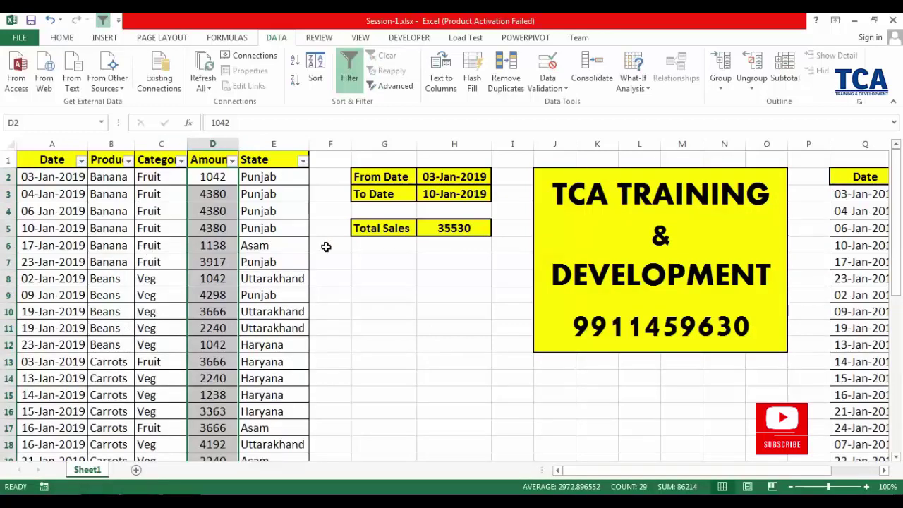
# - Select the date cells A2:A37 in the Date column
pyautogui.moveTo(453, 177); pyautogui.dragTo(453, 190)
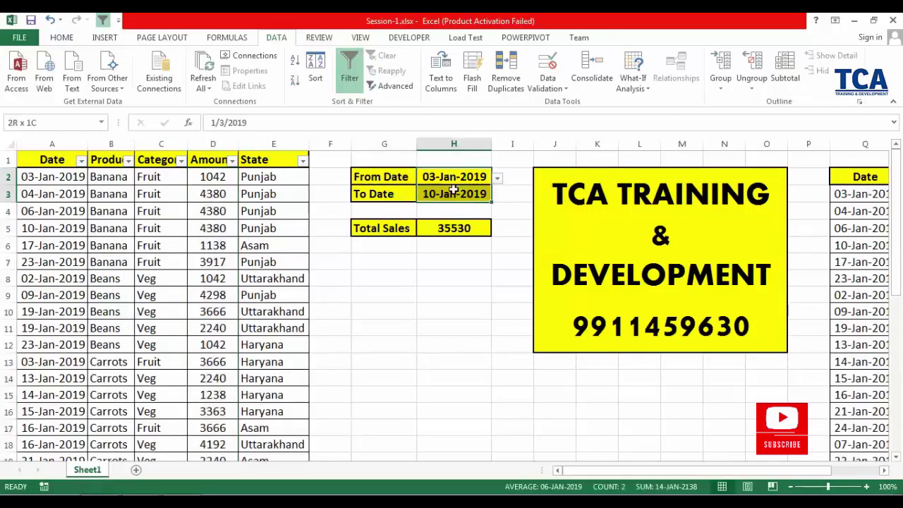
pyautogui.moveTo(64, 178); pyautogui.dragTo(48, 328)
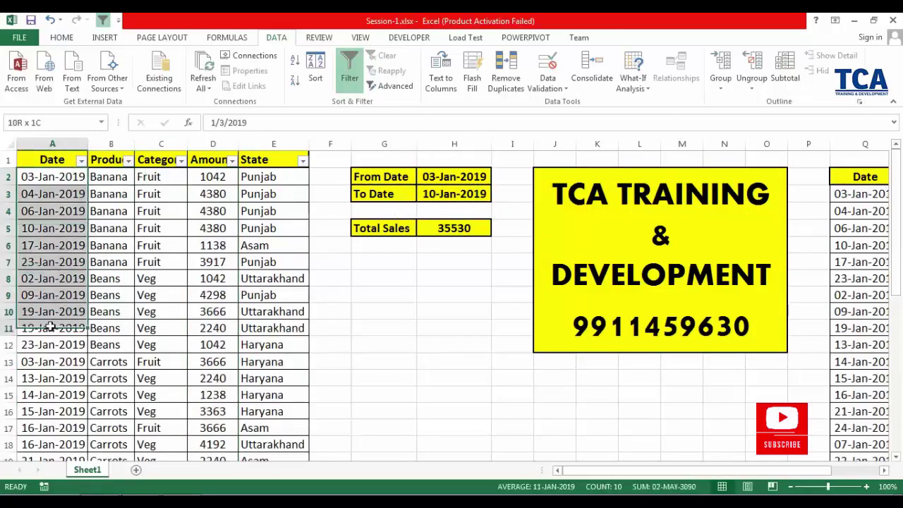
pyautogui.scroll(-2, 48, 325)
pyautogui.scroll(-1, 48, 325)
pyautogui.scroll(-3, 40, 339)
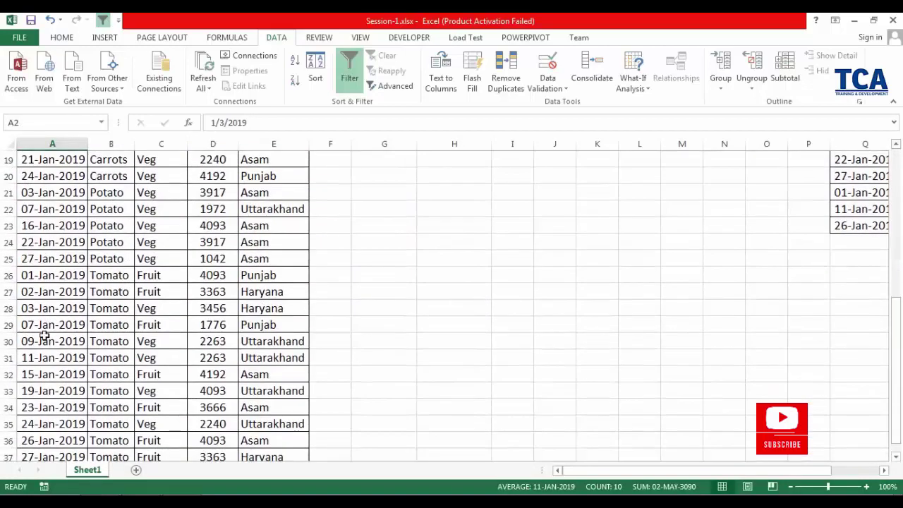
pyautogui.scroll(-3, 44, 346)
pyautogui.scroll(9, 43, 346)
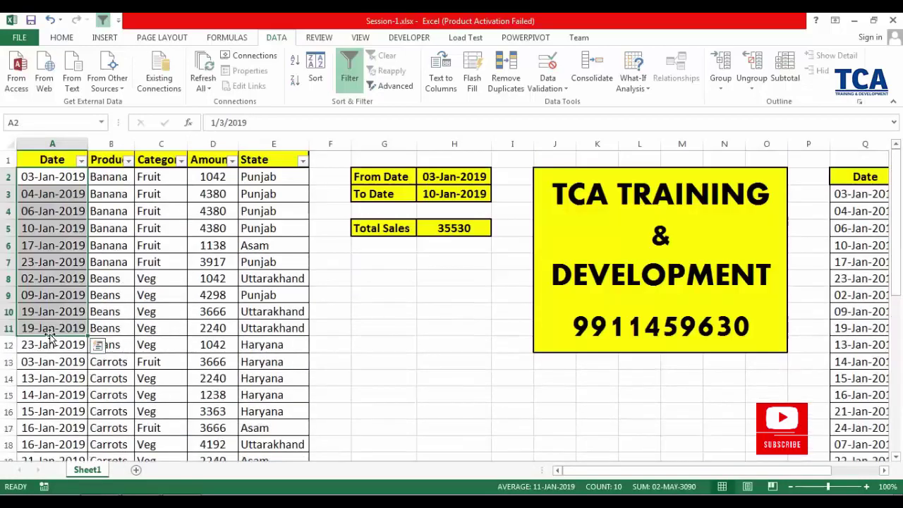
pyautogui.click(62, 211)
pyautogui.moveTo(60, 178)
pyautogui.mouseDown()
pyautogui.moveTo(50, 477)
pyautogui.moveTo(63, 424)
pyautogui.mouseUp()
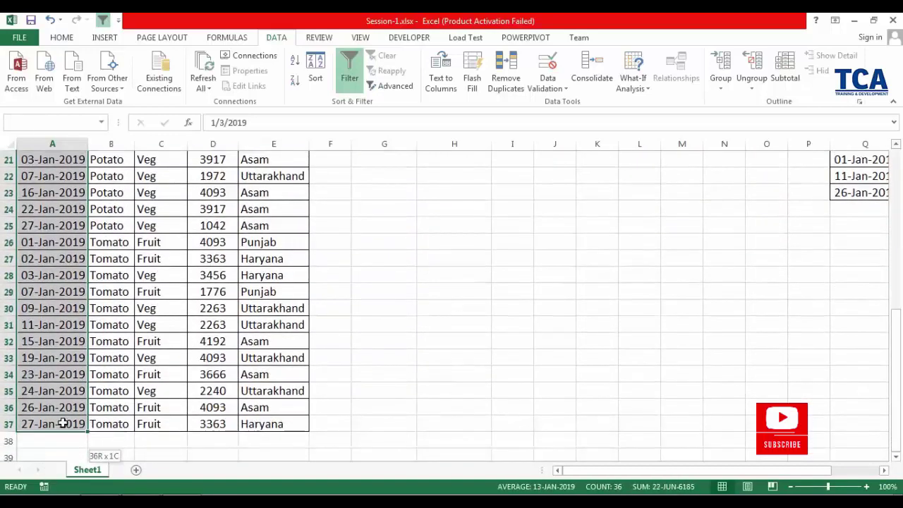
pyautogui.scroll(5, 65, 395)
pyautogui.scroll(2, 63, 400)
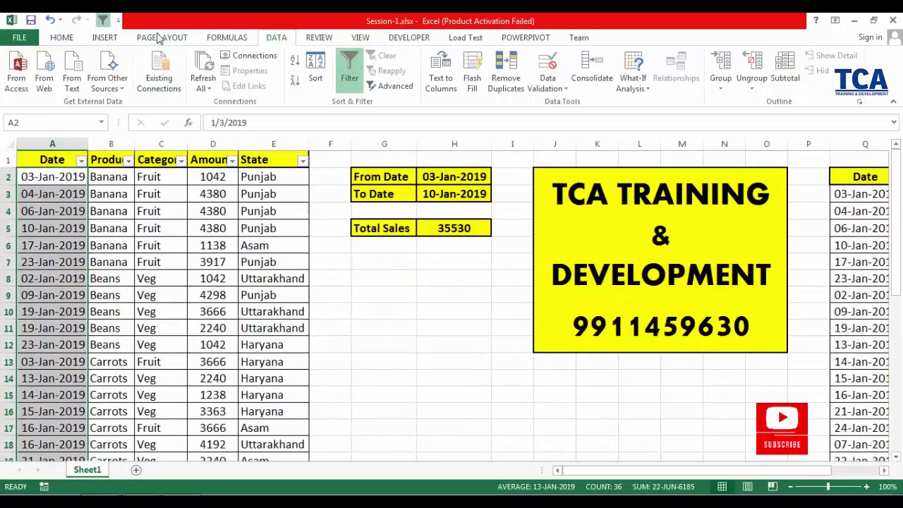
# - Create a conditional formatting rule for Cell Value between =$H$2 and =$H$3
pyautogui.click(71, 40)
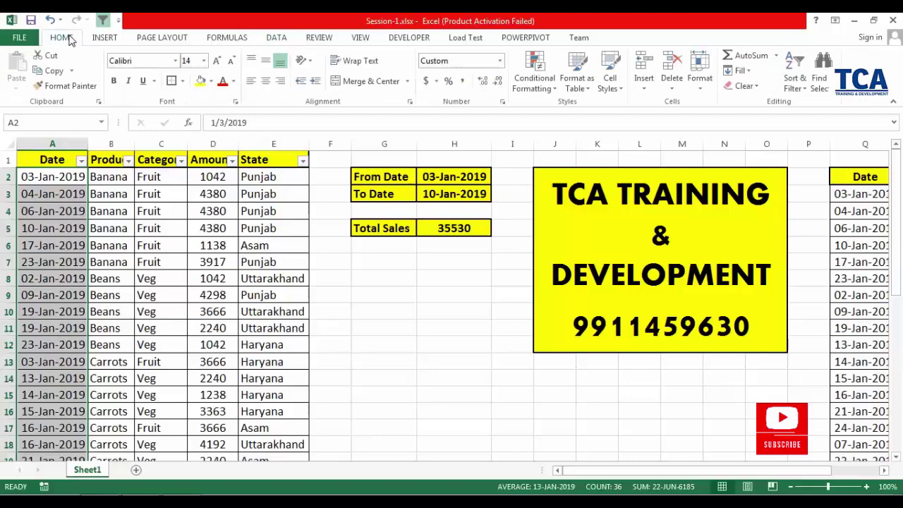
pyautogui.click(534, 73)
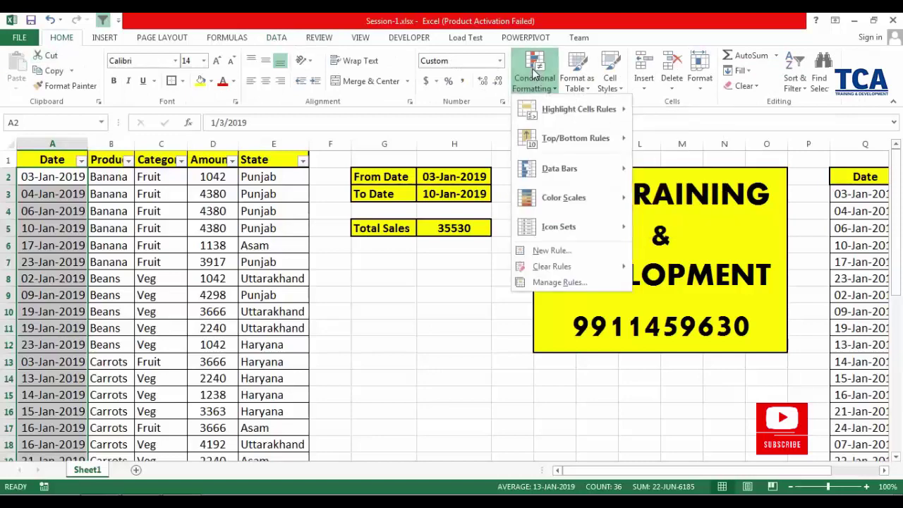
pyautogui.moveTo(565, 198)
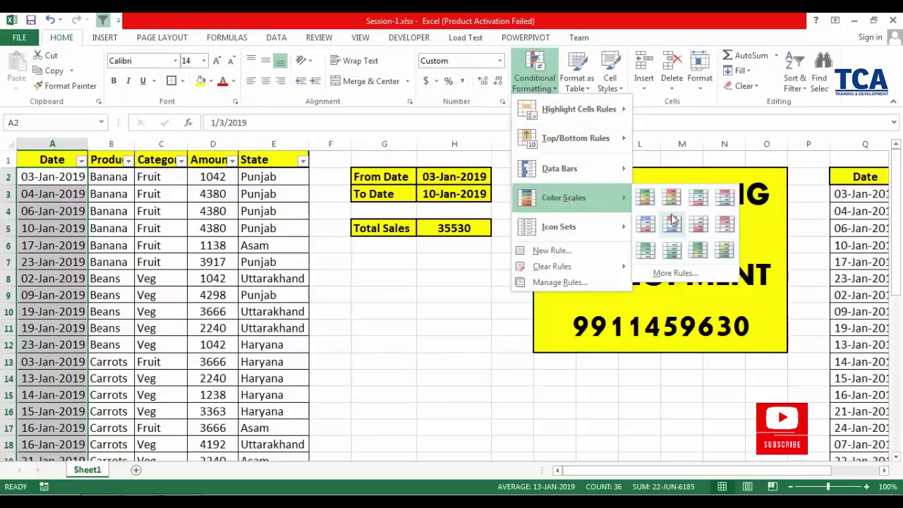
pyautogui.click(674, 273)
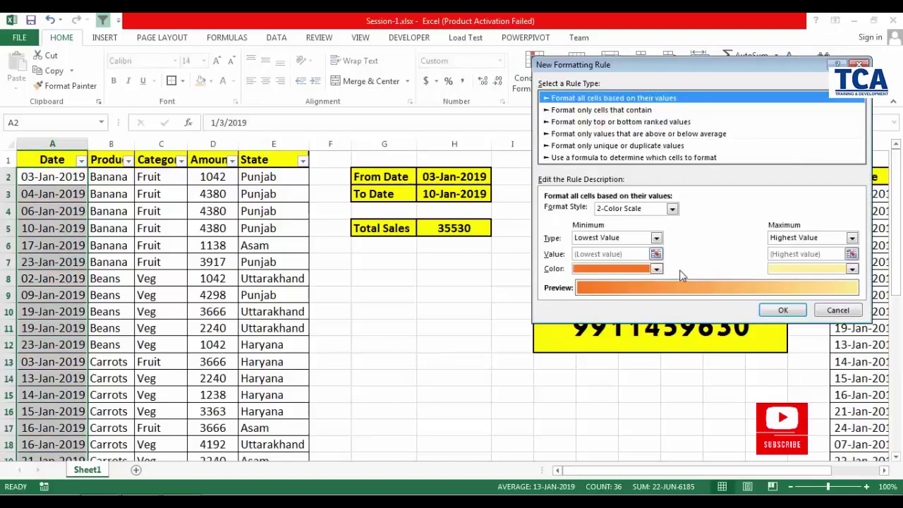
pyautogui.click(599, 110)
pyautogui.moveTo(605, 65)
pyautogui.mouseDown()
pyautogui.moveTo(320, 263)
pyautogui.moveTo(297, 260)
pyautogui.mouseUp()
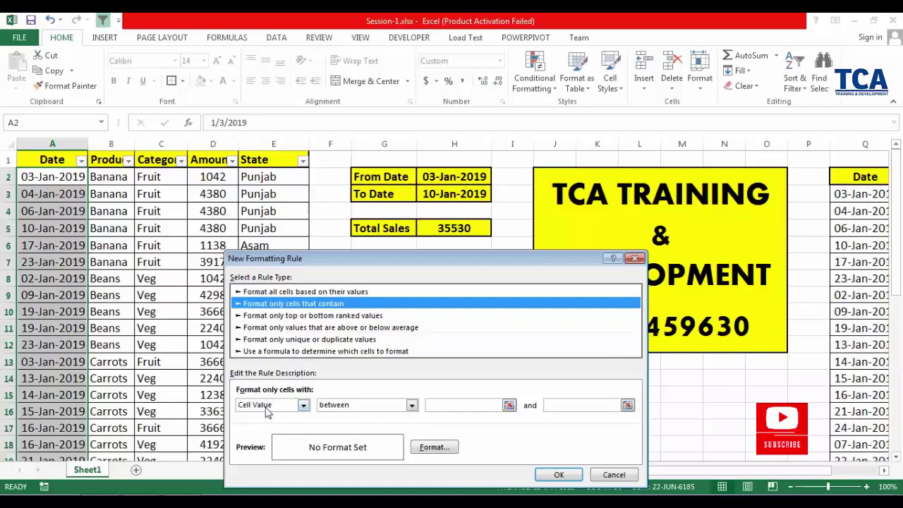
pyautogui.click(451, 407)
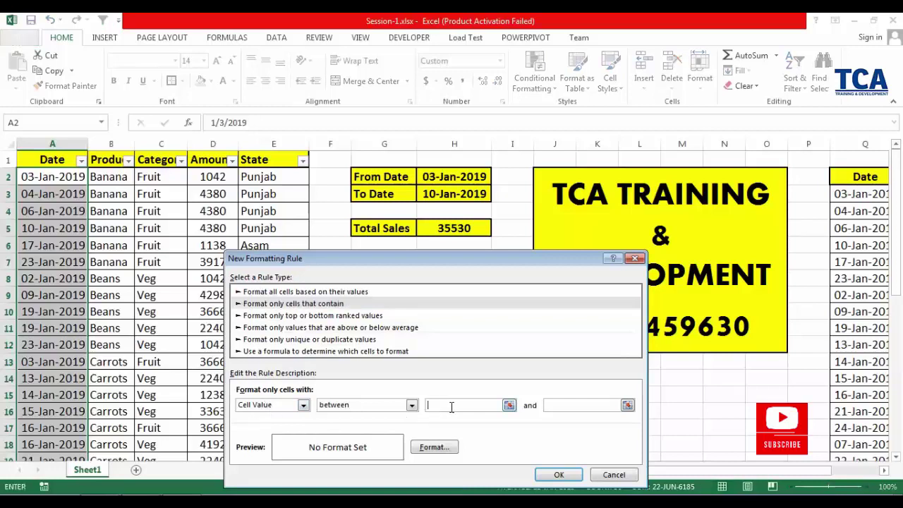
pyautogui.click(465, 175)
pyautogui.click(570, 406)
pyautogui.click(467, 194)
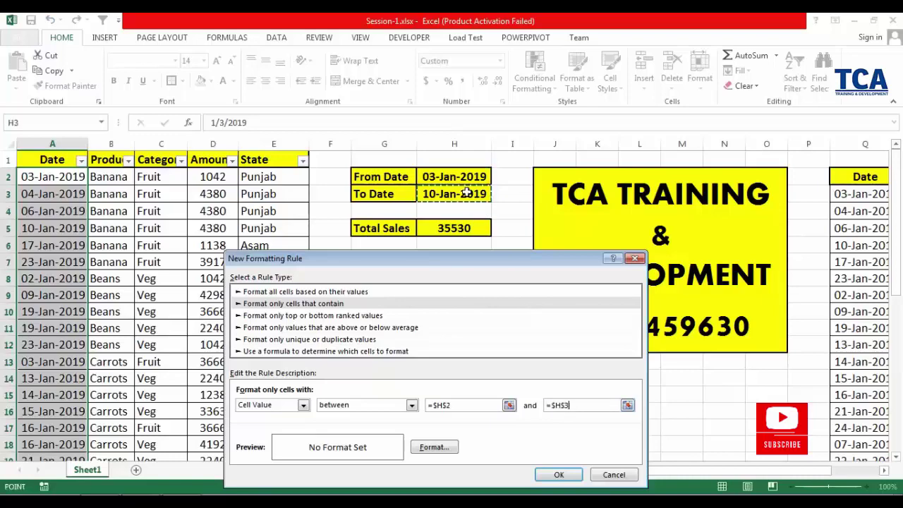
# - Give the rule a green fill and apply it to the dates
pyautogui.click(435, 447)
pyautogui.click(659, 42)
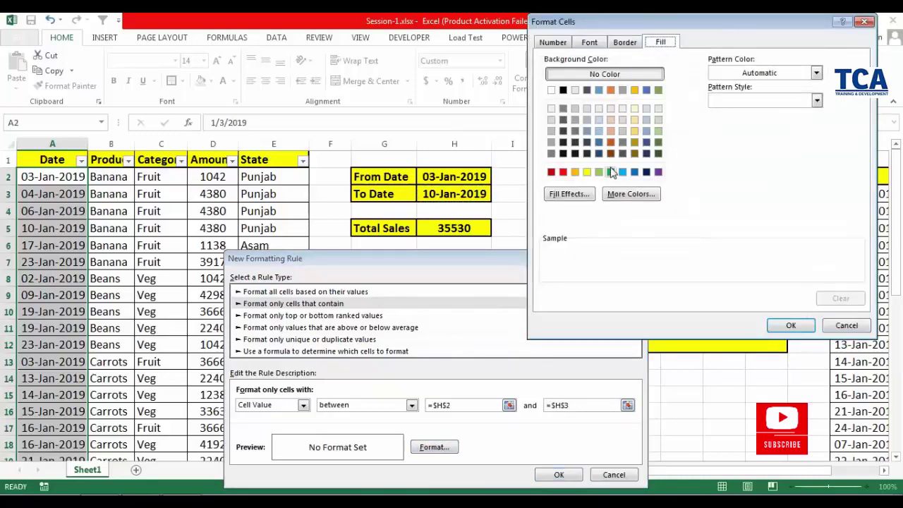
pyautogui.click(599, 172)
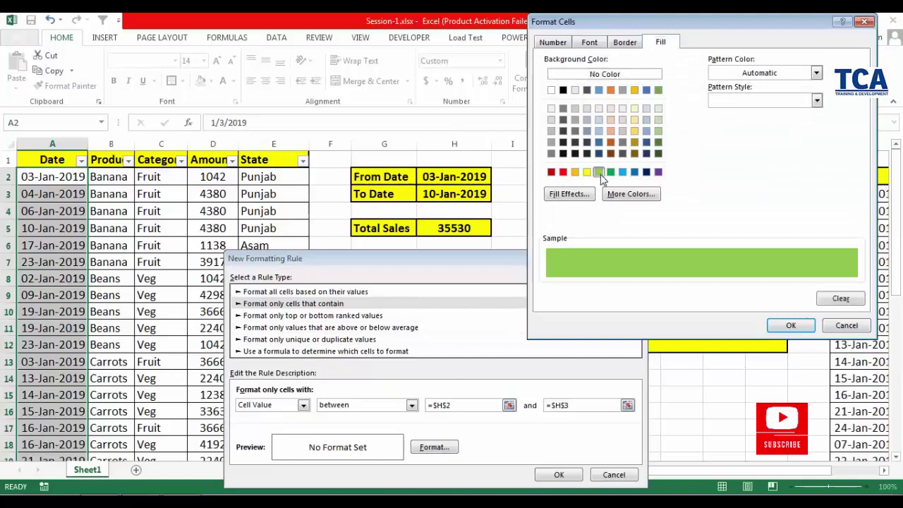
pyautogui.click(791, 325)
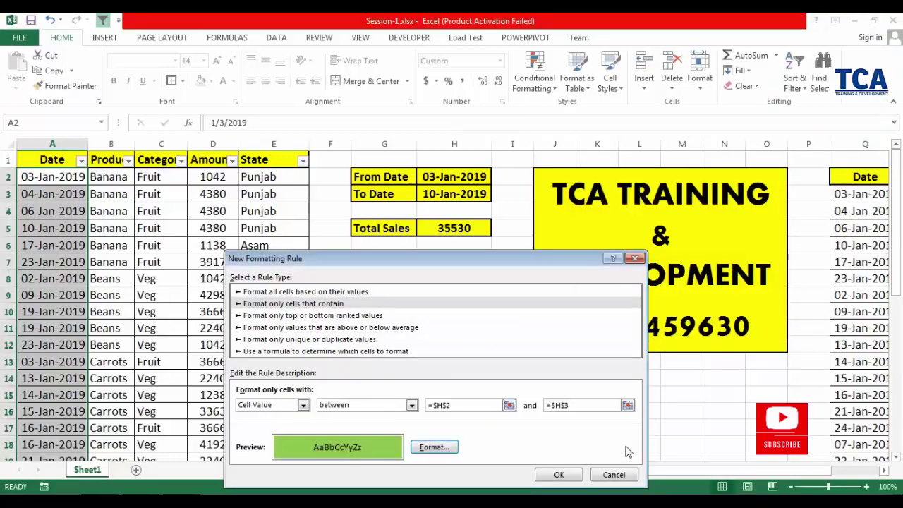
pyautogui.click(558, 475)
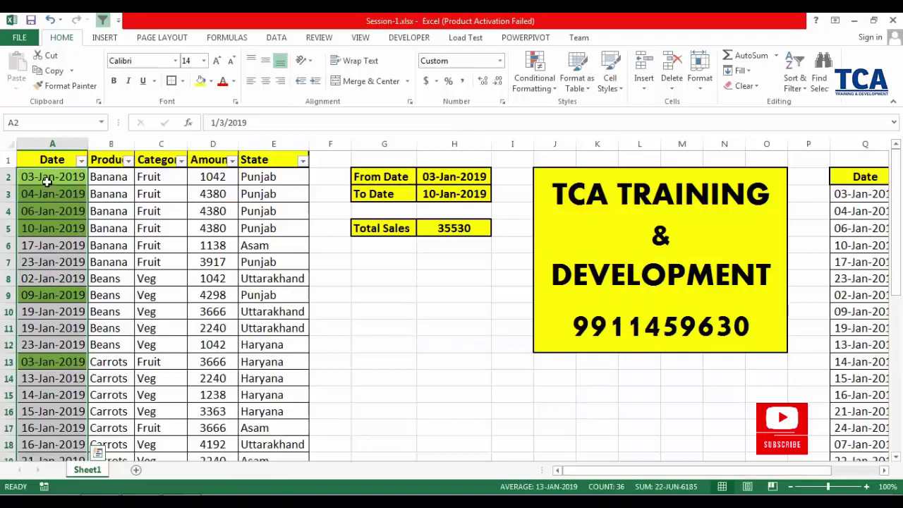
pyautogui.scroll(-1, 48, 224)
pyautogui.scroll(-1, 44, 260)
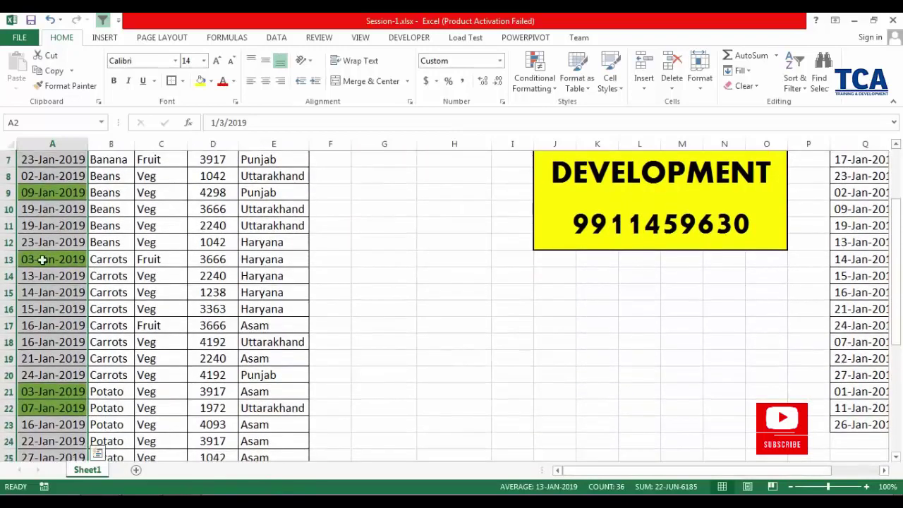
pyautogui.scroll(-1, 47, 271)
pyautogui.scroll(-1, 48, 314)
pyautogui.scroll(-2, 48, 315)
pyautogui.scroll(-1, 46, 315)
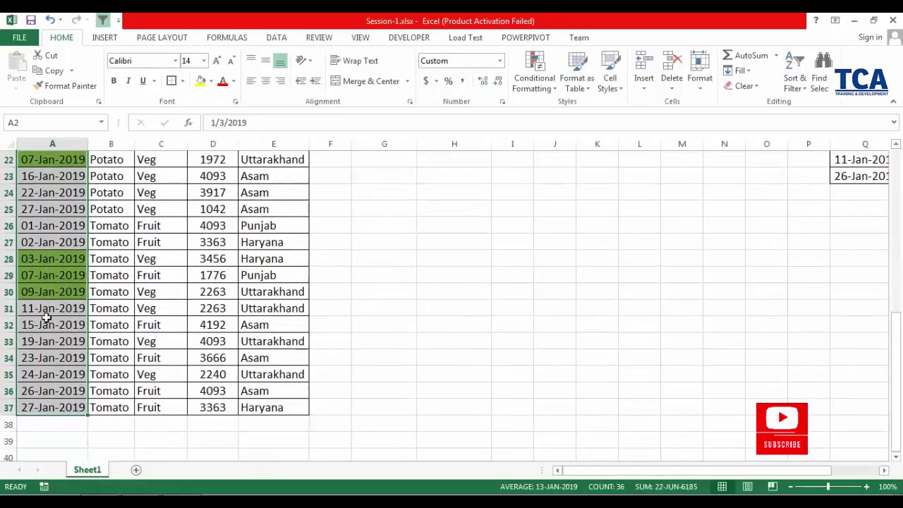
pyautogui.scroll(3, 45, 303)
pyautogui.scroll(2, 44, 290)
pyautogui.scroll(2, 44, 286)
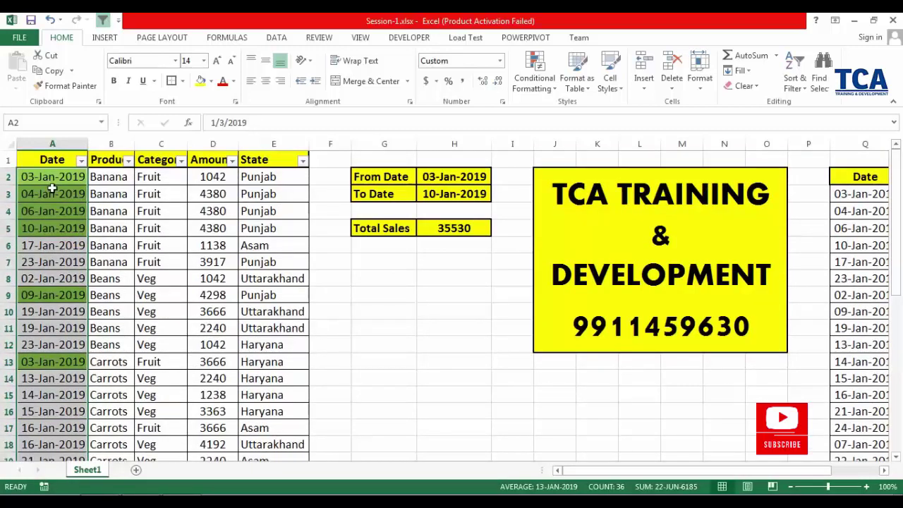
pyautogui.click(442, 227)
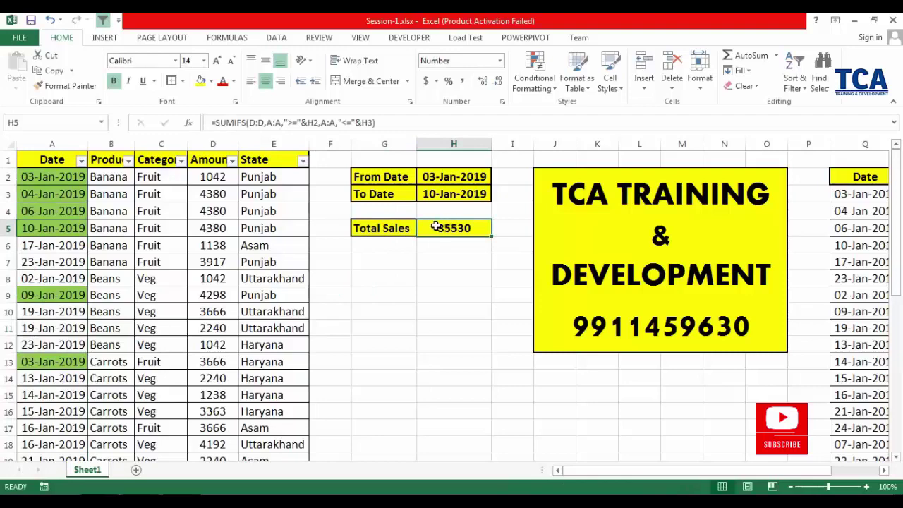
# - Prefix the Total Sales formula with "Rs."& so H5 shows Rs.35530
pyautogui.click(214, 123)
pyautogui.write('"')
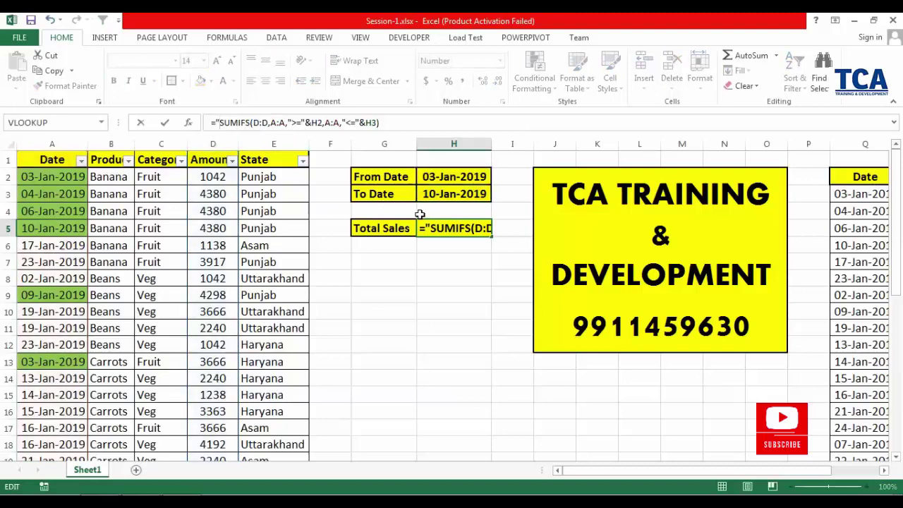
pyautogui.write('Rs.')
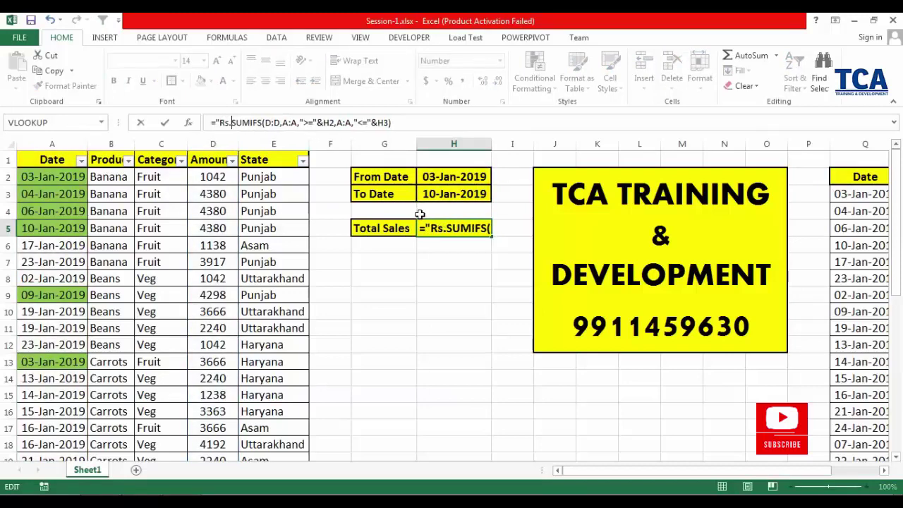
pyautogui.write('"&')
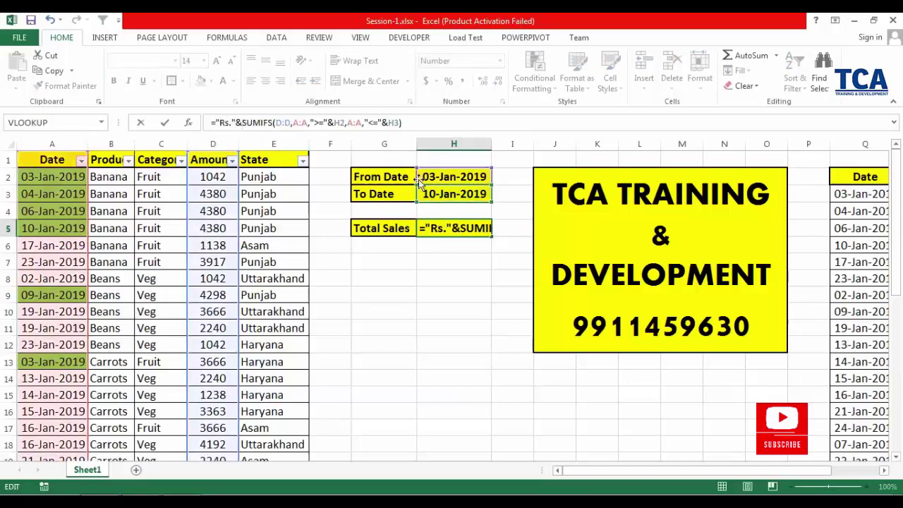
pyautogui.moveTo(243, 123); pyautogui.dragTo(409, 122)
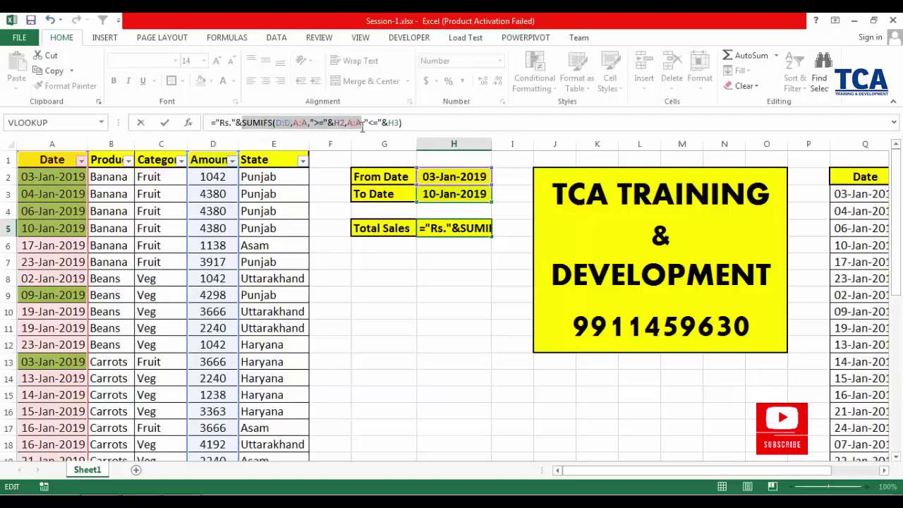
pyautogui.click(411, 123)
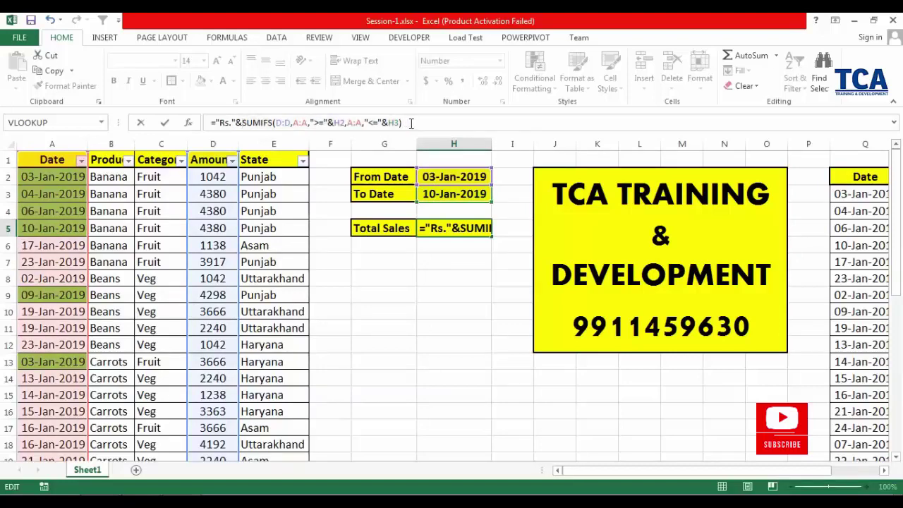
pyautogui.press('Return')
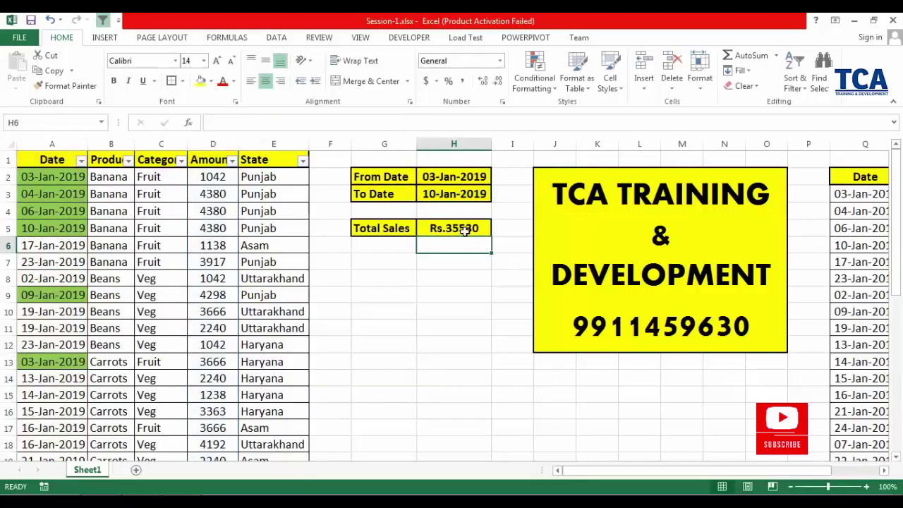
# - Choose 04-Jan-2019 in the H2 drop-down and 19-Jan-2019 in H3, giving Total Sales Rs.59833
pyautogui.click(470, 179)
pyautogui.click(497, 178)
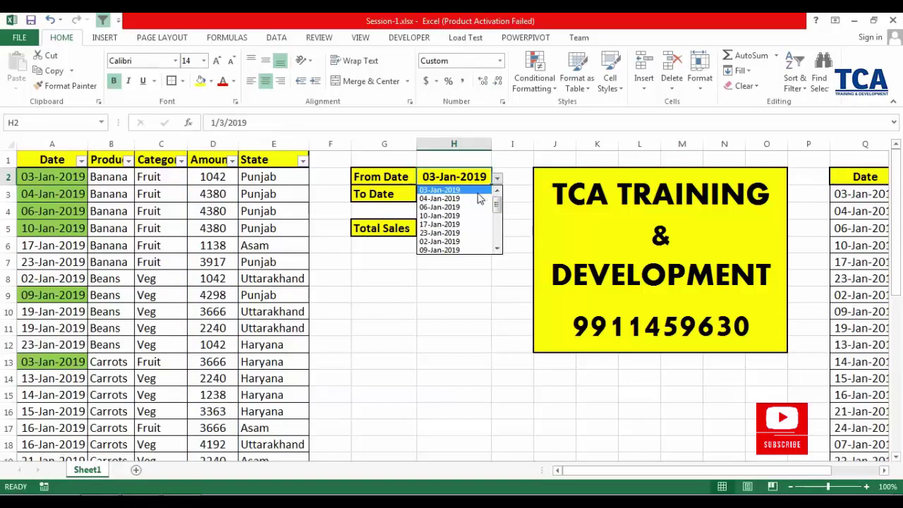
pyautogui.click(477, 199)
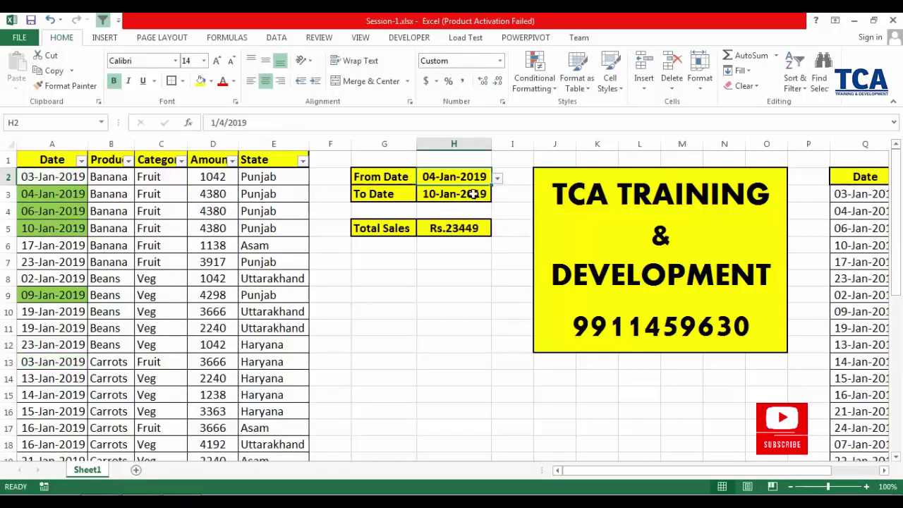
pyautogui.click(473, 194)
pyautogui.click(497, 195)
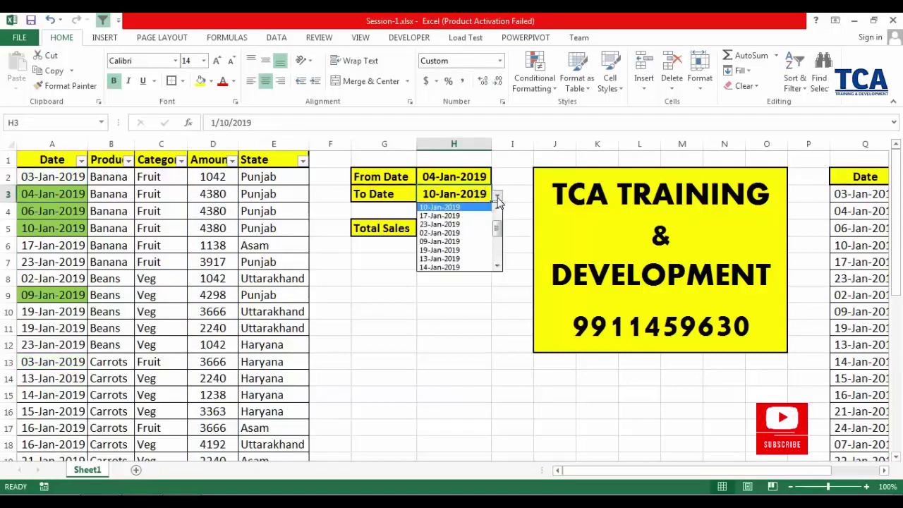
pyautogui.click(452, 251)
pyautogui.scroll(-2, 50, 242)
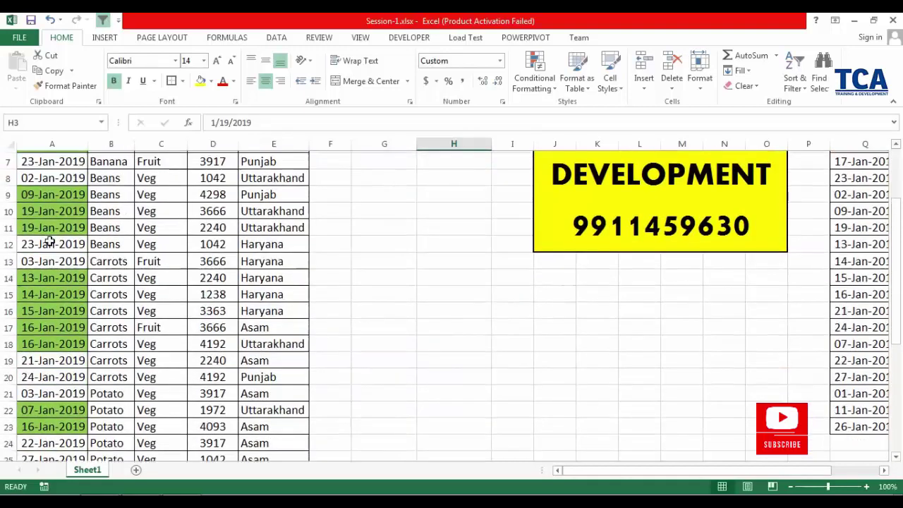
pyautogui.scroll(-3, 50, 241)
pyautogui.scroll(4, 49, 268)
pyautogui.scroll(2, 49, 268)
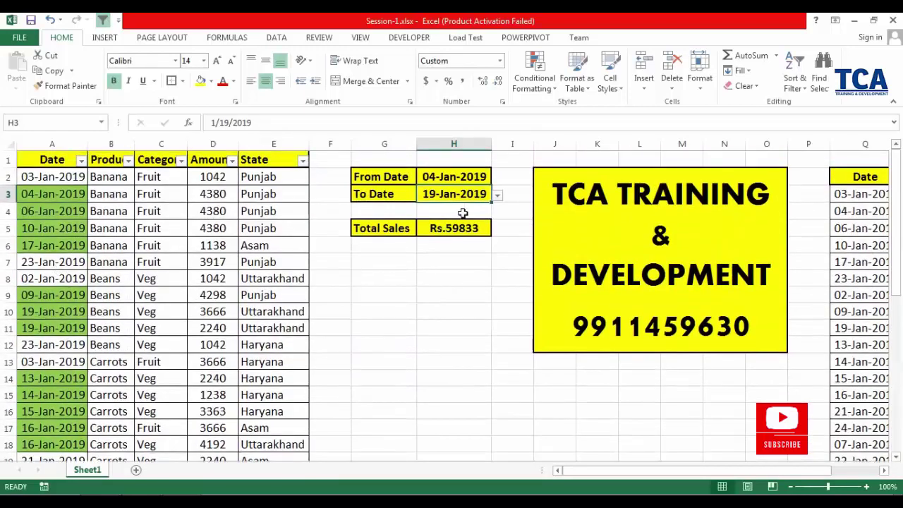
pyautogui.click(471, 177)
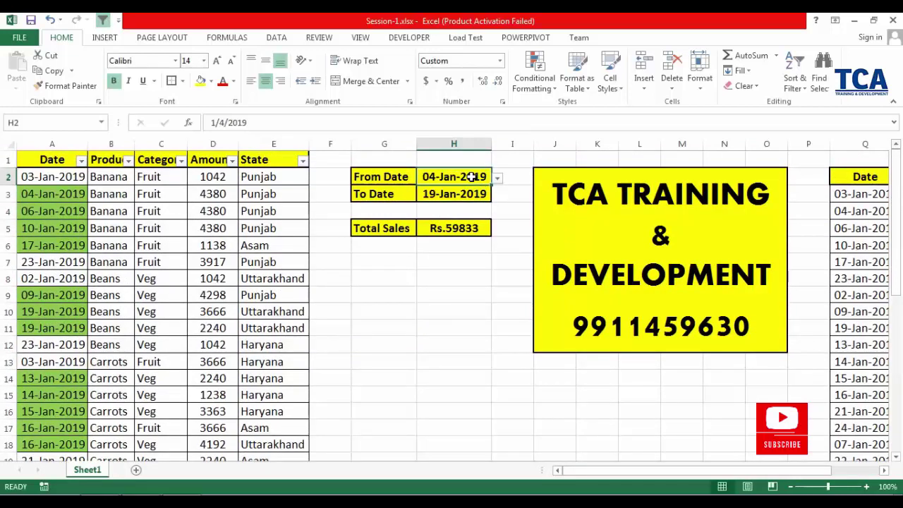